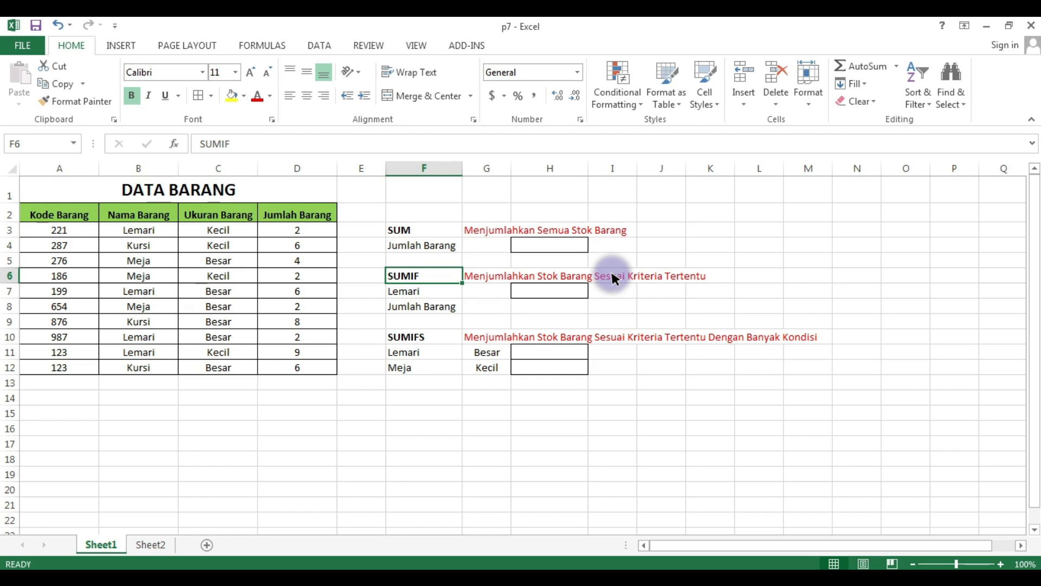
Look over the SUM, SUMIF and SUMIFS exercise sections beside the data table
{"action": "key", "text": "Down"}
{"action": "key", "text": "Down"}
{"action": "key", "text": "Down"}
{"action": "key", "text": "Down"}
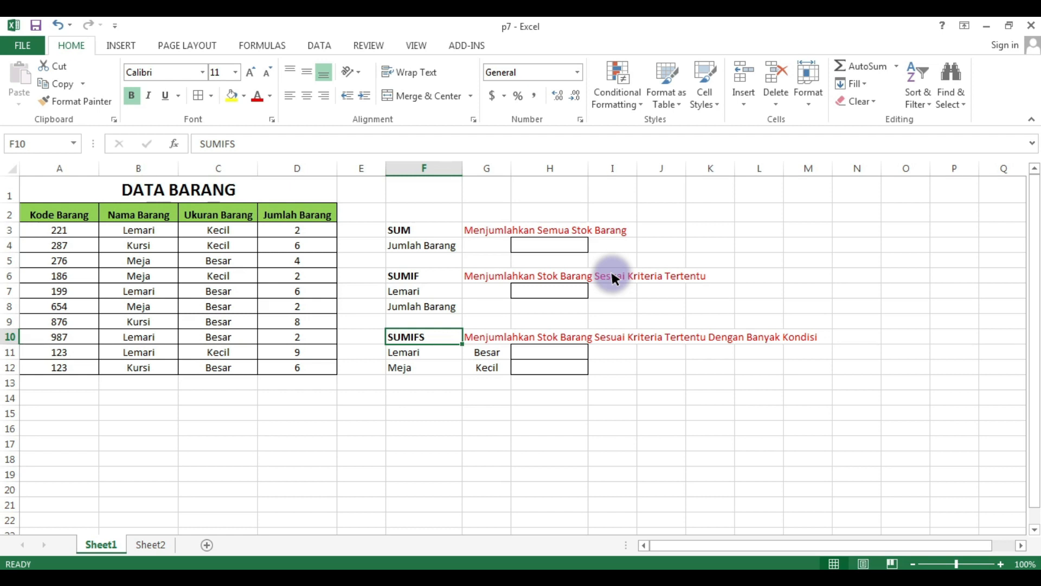
{"action": "key", "text": "Up"}
{"action": "key", "text": "Up"}
{"action": "key", "text": "Up"}
{"action": "key", "text": "Up"}
{"action": "key", "text": "Up"}
{"action": "key", "text": "Up"}
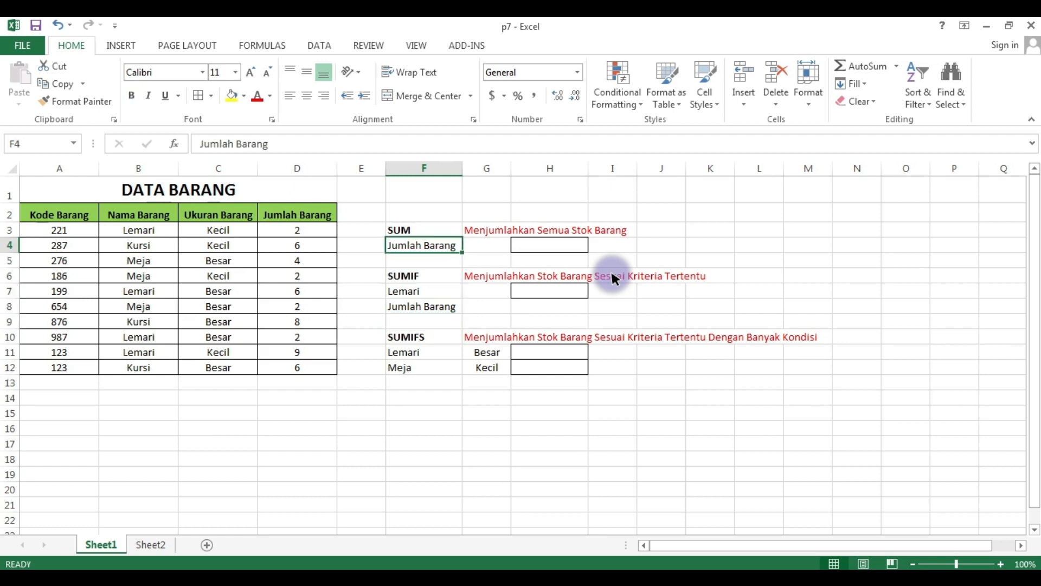
Total the whole Jumlah Barang column in cell H4 with the formula =SUM(D3:D12)
{"action": "key", "text": "Right"}
{"action": "key", "text": "Right"}
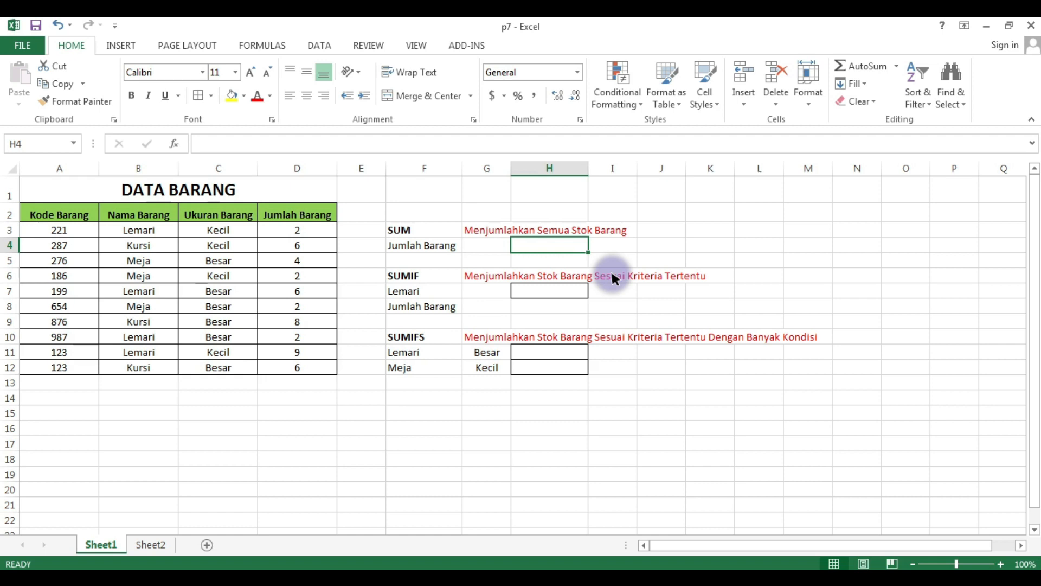
{"action": "type", "text": "="}
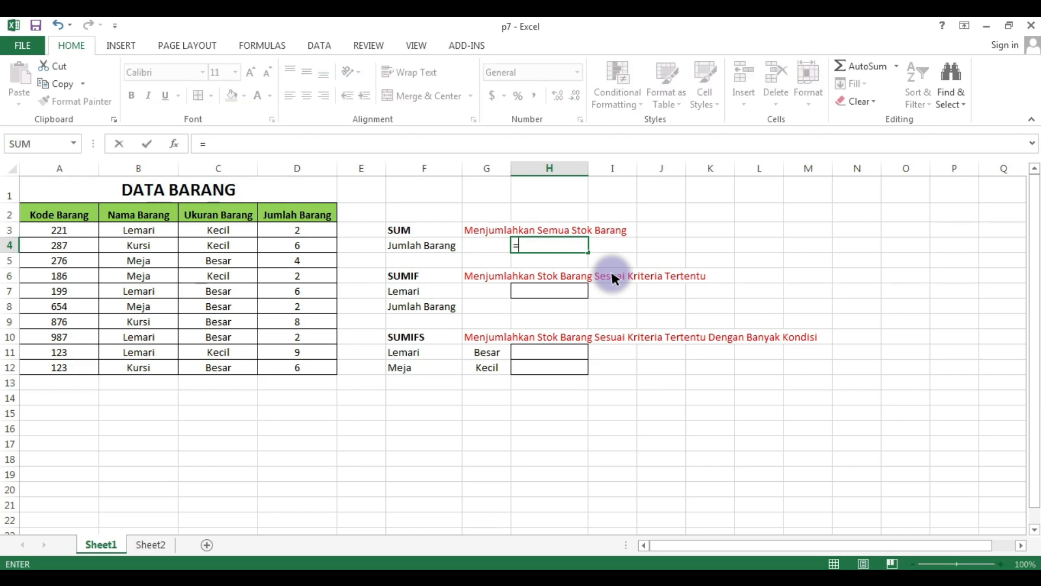
{"action": "type", "text": "sum"}
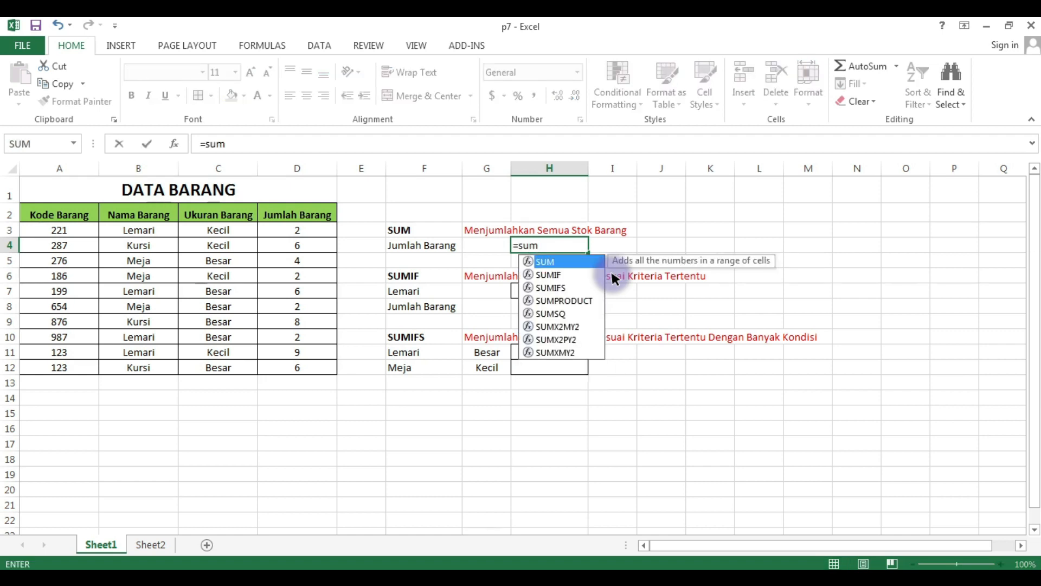
{"action": "key", "text": "Escape"}
{"action": "key", "text": "F2"}
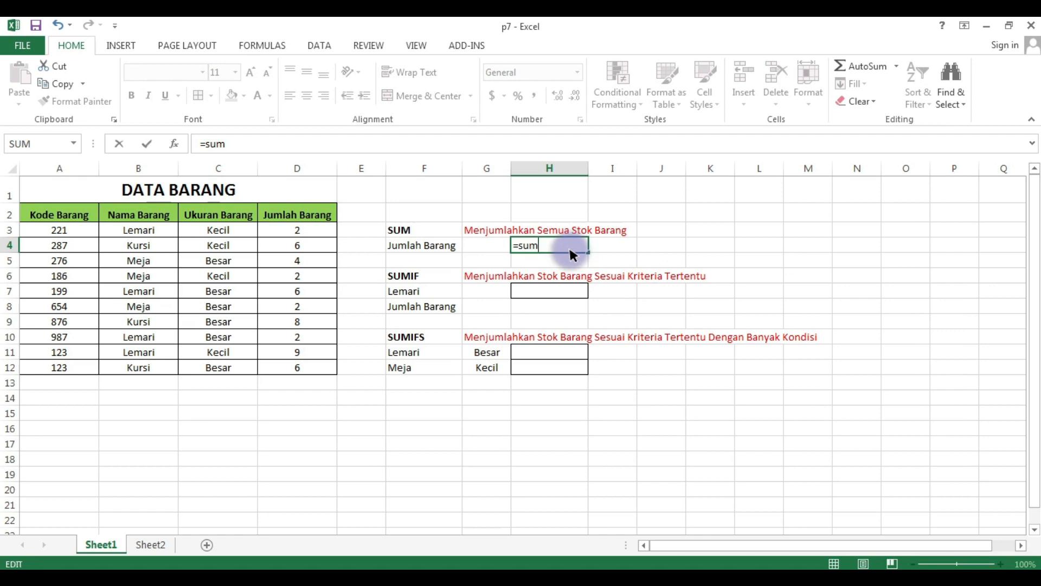
{"action": "key", "text": "BackSpace"}
{"action": "type", "text": "m"}
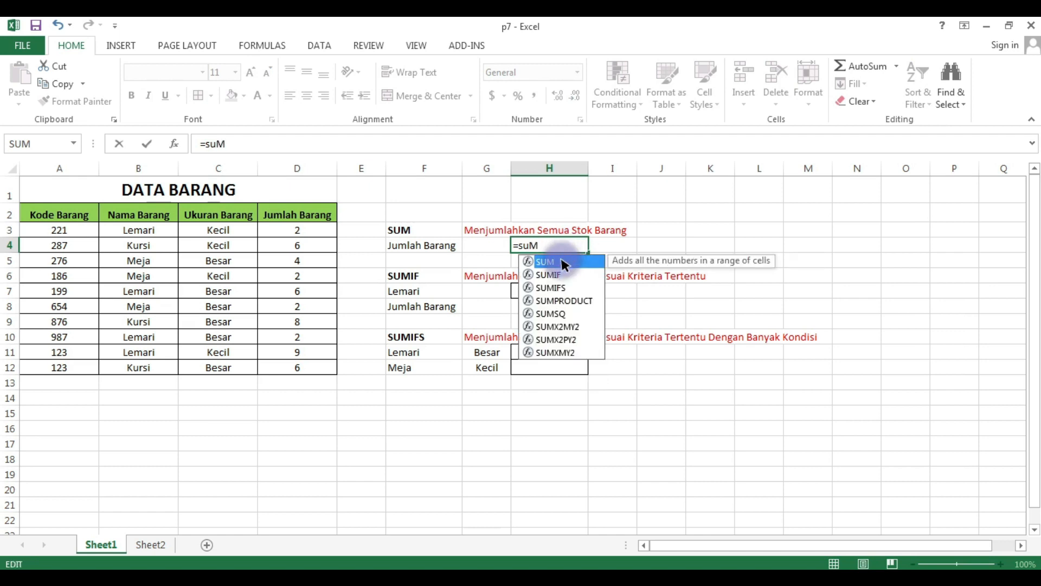
{"action": "double_click", "coordinate": [559, 262]}
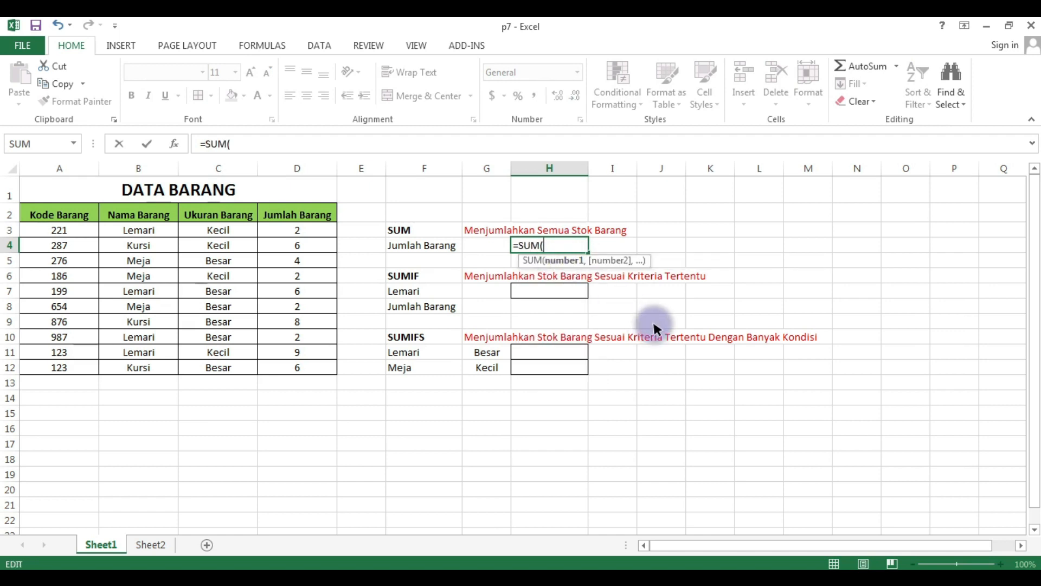
{"action": "left_click", "coordinate": [320, 229]}
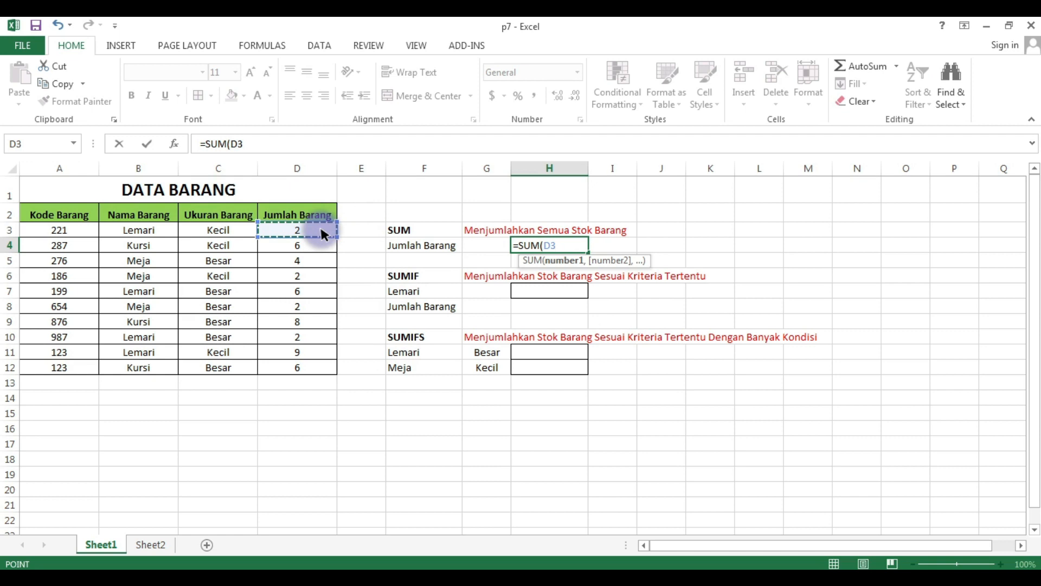
{"action": "key", "text": "ctrl+shift+Down"}
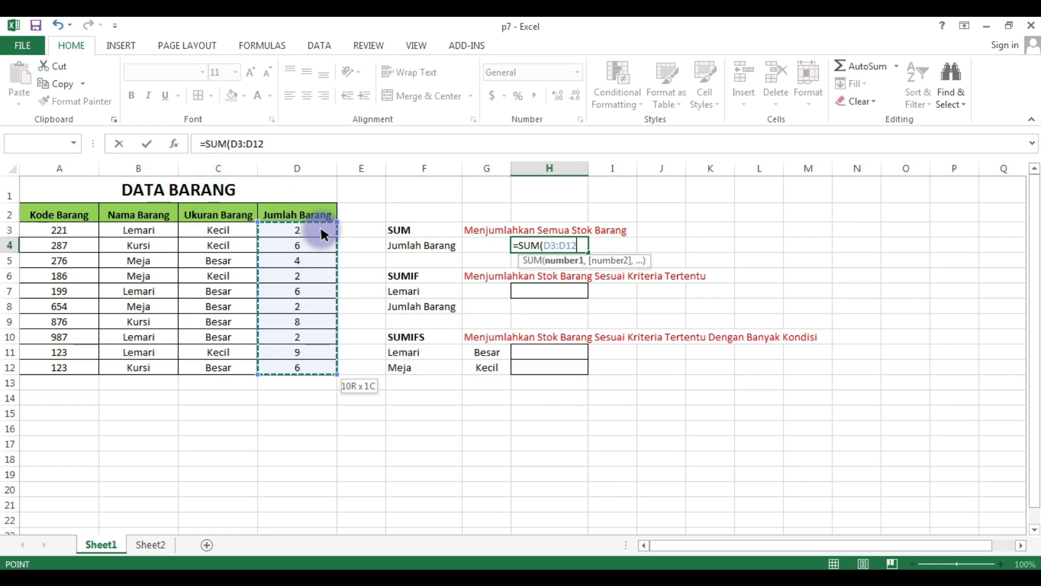
{"action": "type", "text": ")"}
{"action": "key", "text": "Return"}
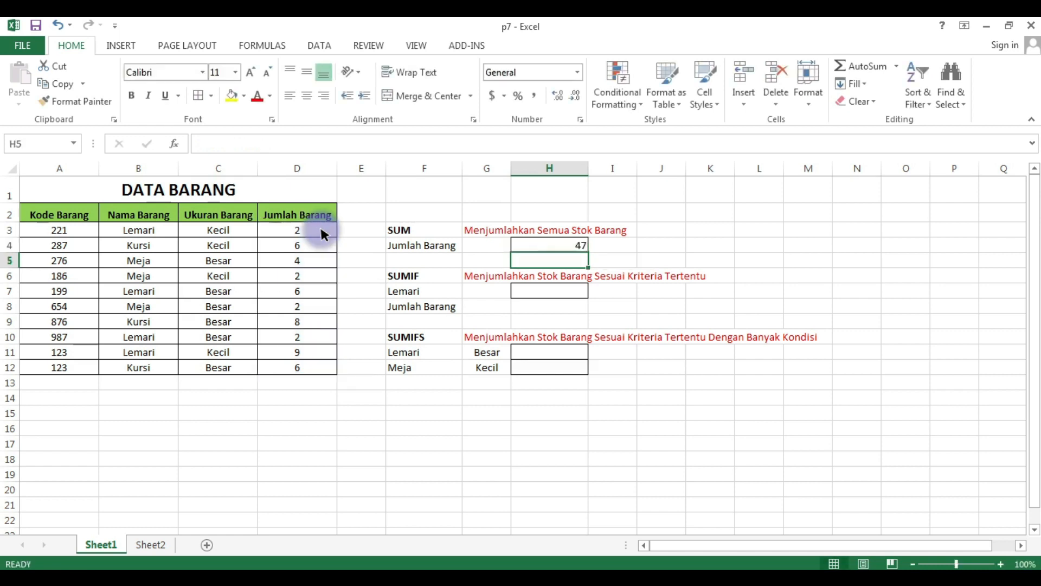
{"action": "key", "text": "Up"}
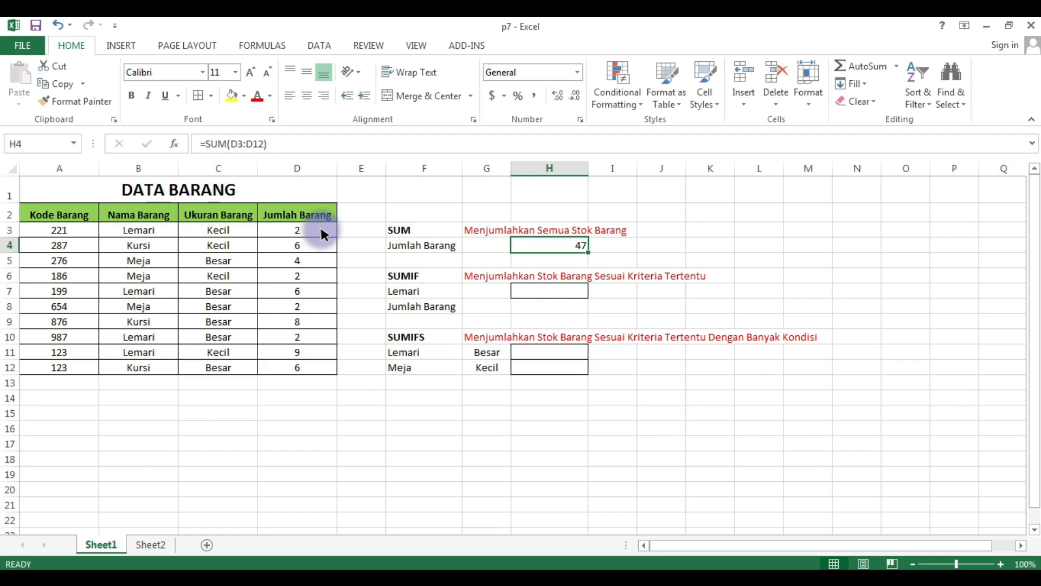
Examine the SUMIF section's description and the Lemari row with its empty result cell
{"action": "key", "text": "Down"}
{"action": "key", "text": "Down"}
{"action": "key", "text": "Down"}
{"action": "key", "text": "Left"}
{"action": "key", "text": "Left"}
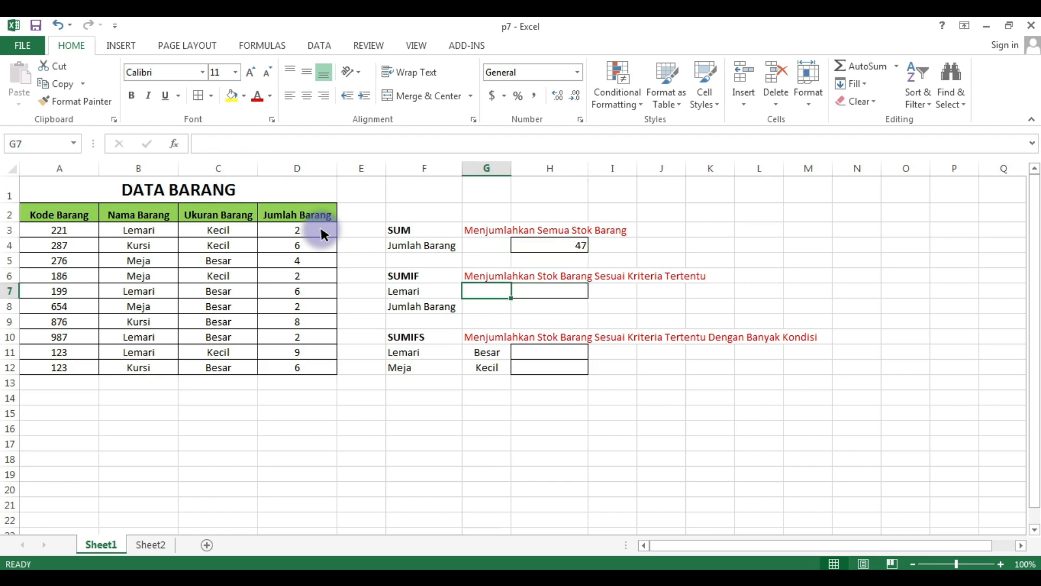
{"action": "key", "text": "Up"}
{"action": "key", "text": "Right"}
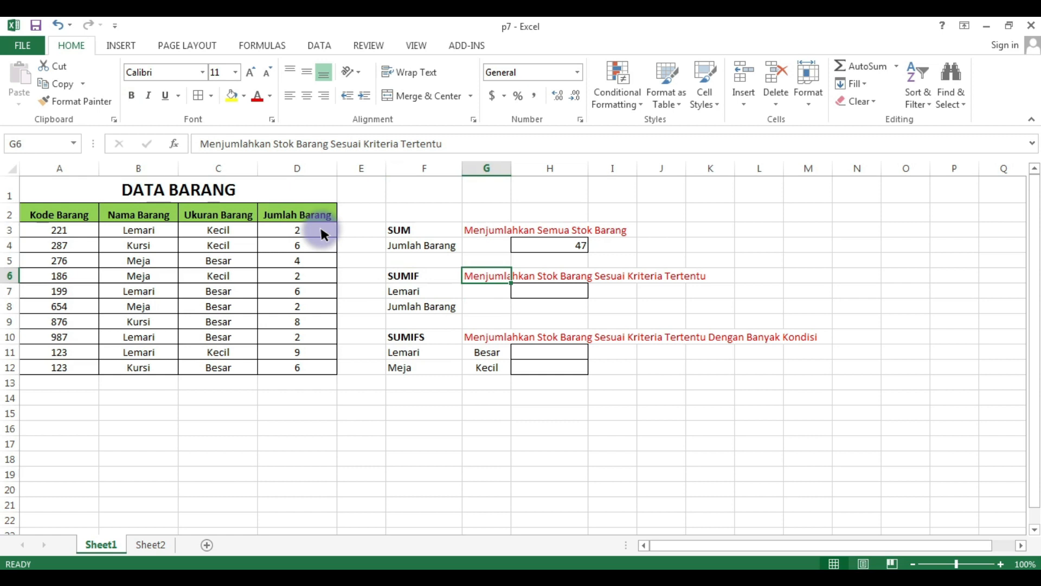
{"action": "key", "text": "Down"}
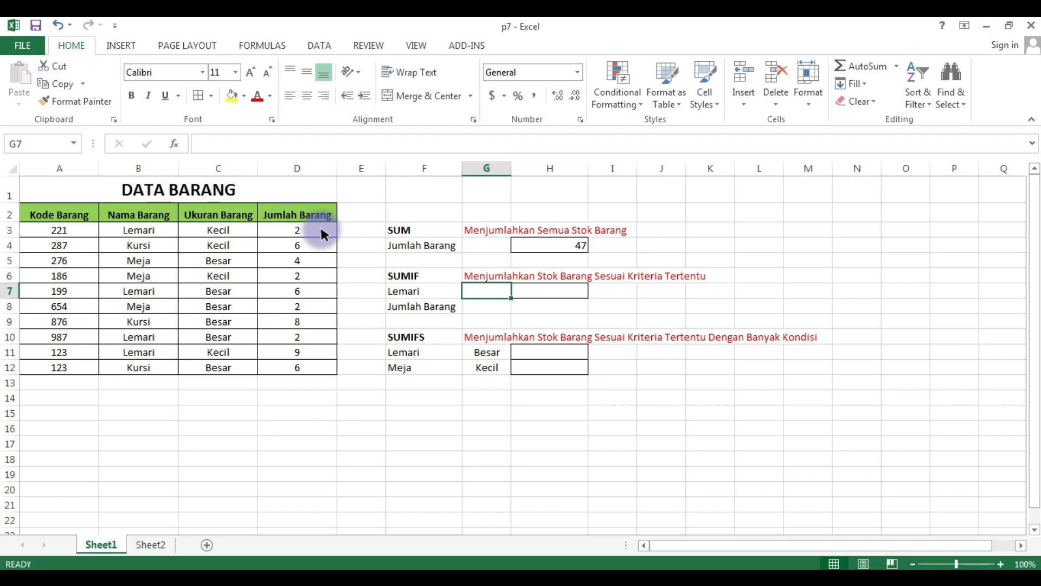
{"action": "key", "text": "Right"}
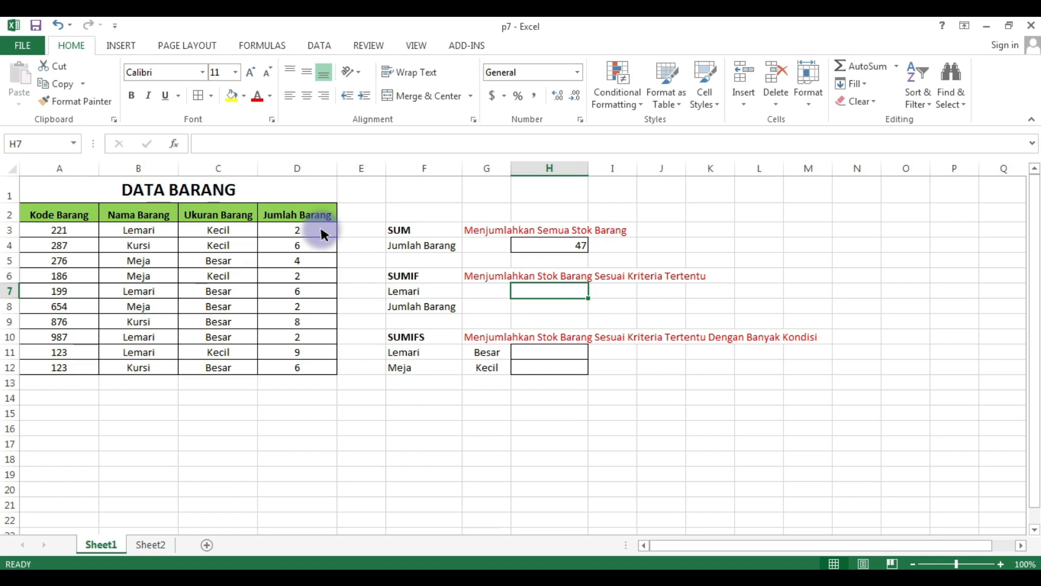
Examine the item names and quantities in the Nama Barang and Jumlah Barang columns of the data table
{"action": "key", "text": "Left"}
{"action": "key", "text": "Left"}
{"action": "key", "text": "Left"}
{"action": "key", "text": "Left"}
{"action": "key", "text": "Left"}
{"action": "key", "text": "Right"}
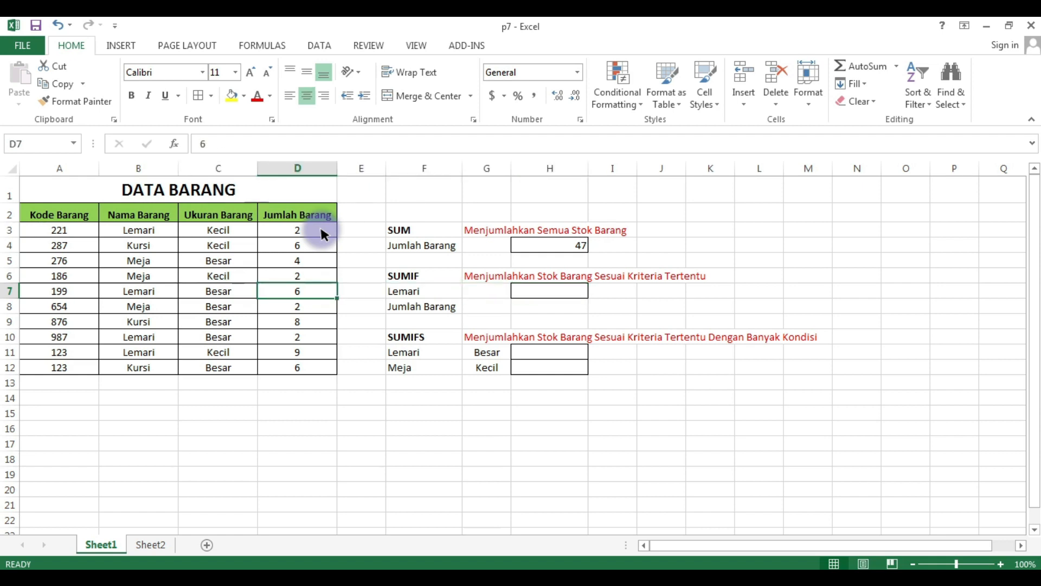
{"action": "key", "text": "Left"}
{"action": "key", "text": "Left"}
{"action": "key", "text": "Down"}
{"action": "key", "text": "Down"}
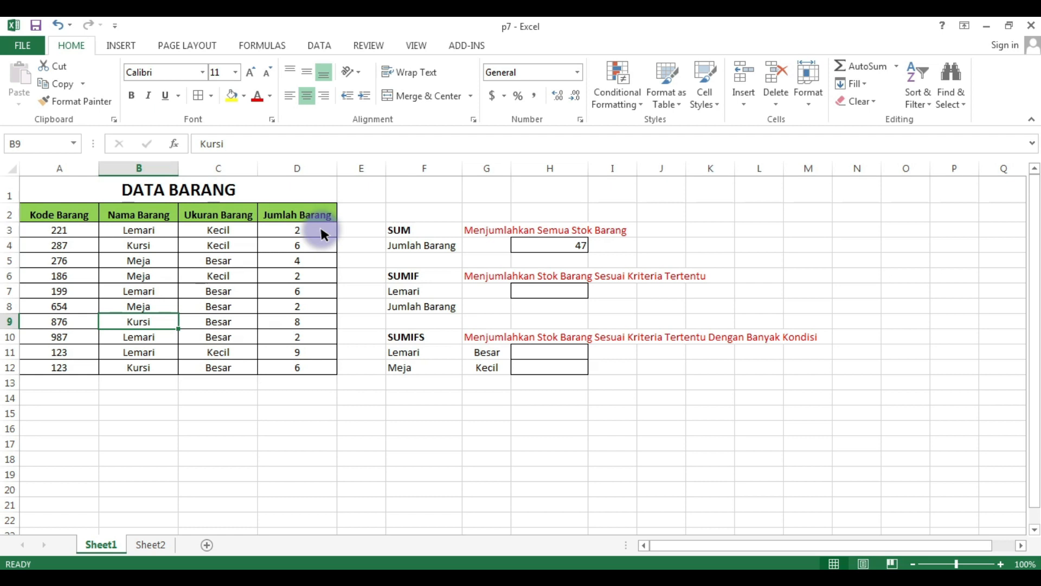
{"action": "key", "text": "Up"}
{"action": "key", "text": "Up"}
{"action": "key", "text": "Up"}
{"action": "key", "text": "Up"}
{"action": "key", "text": "Up"}
{"action": "key", "text": "Up"}
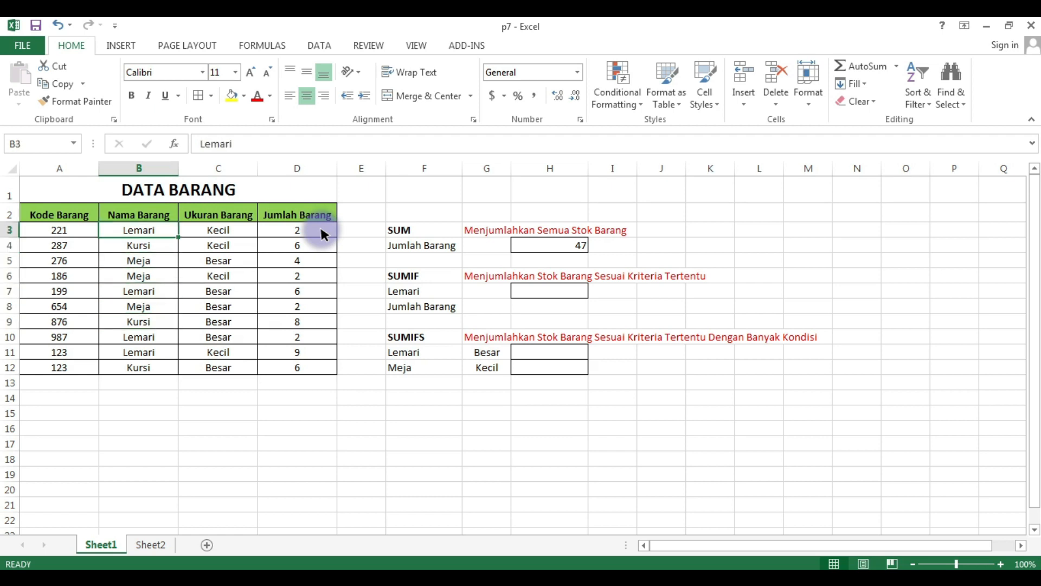
{"action": "key", "text": "Down"}
{"action": "key", "text": "Down"}
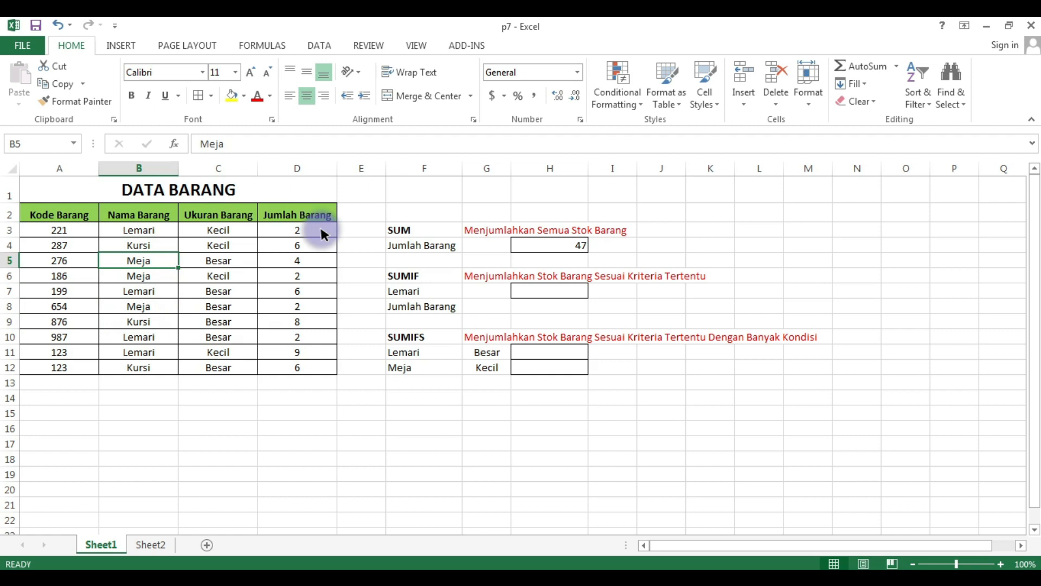
Start a SUMIF formula in cell H7 with the Nama Barang cells B3:B12 as its range
{"action": "key", "text": "Right"}
{"action": "key", "text": "Right"}
{"action": "key", "text": "Right"}
{"action": "key", "text": "Right"}
{"action": "key", "text": "Right"}
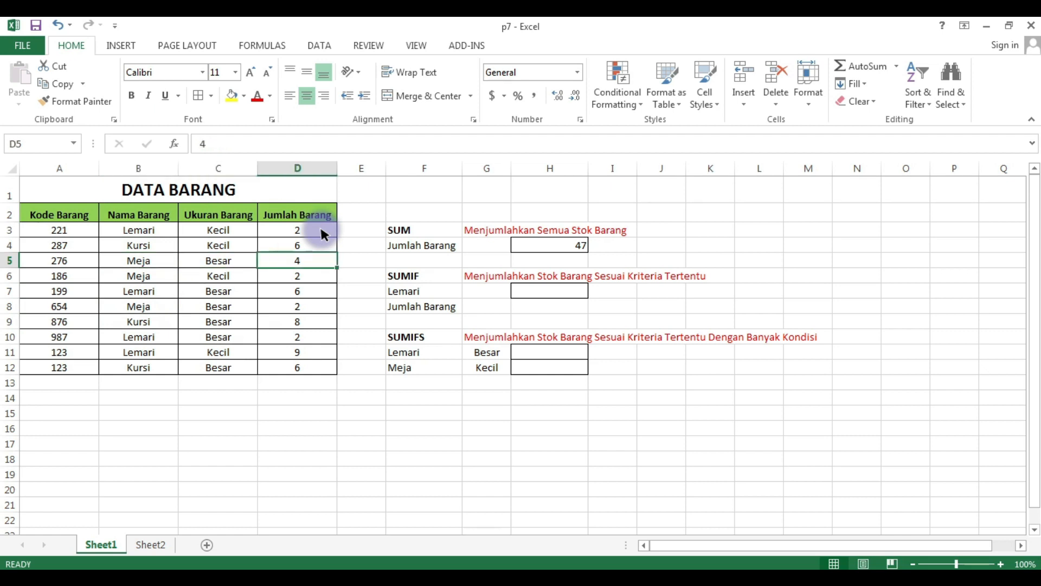
{"action": "key", "text": "Down"}
{"action": "key", "text": "Down"}
{"action": "key", "text": "Right"}
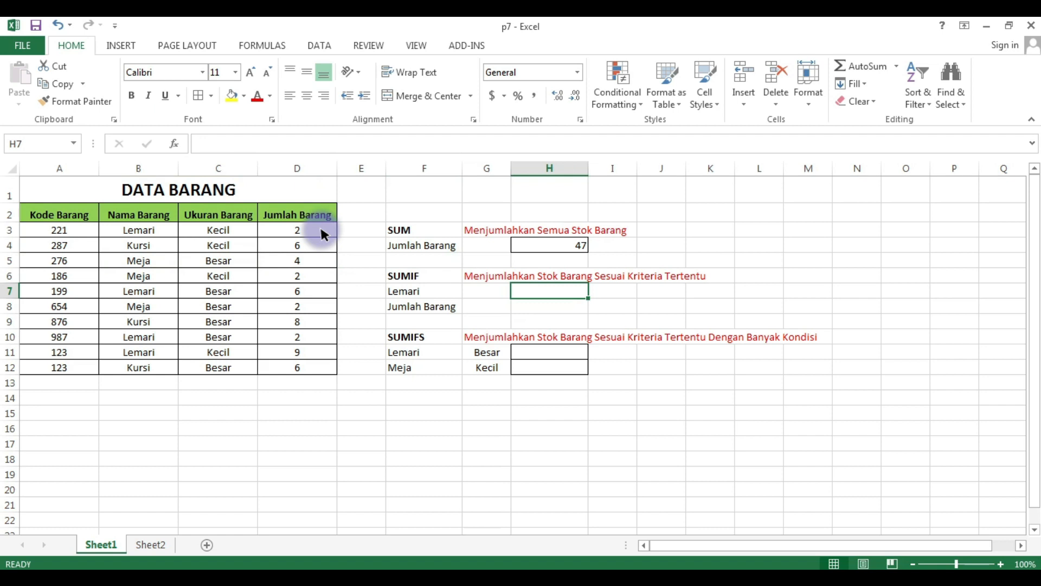
{"action": "type", "text": "=SUMI"}
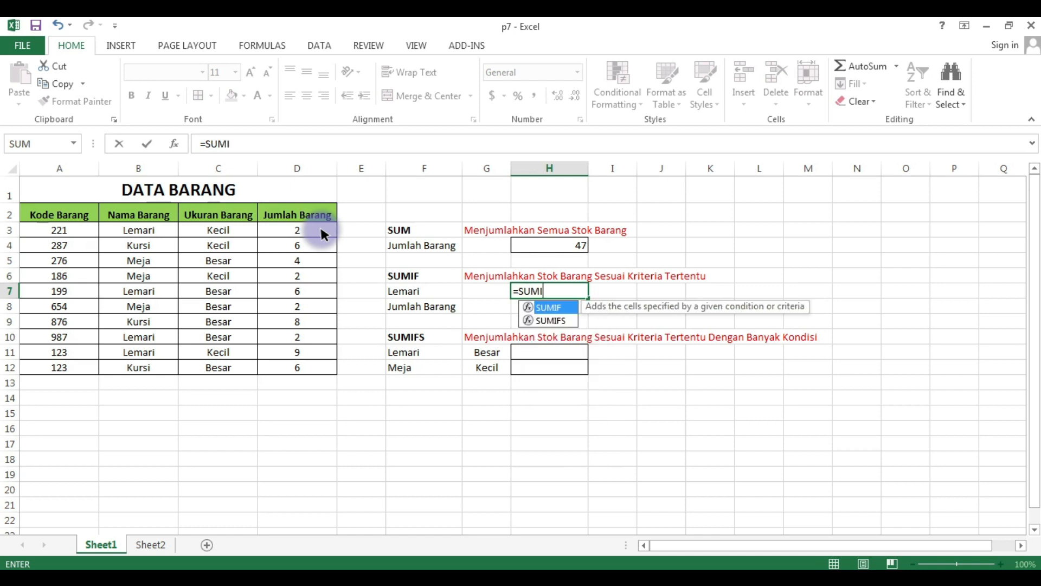
{"action": "type", "text": "F"}
{"action": "double_click", "coordinate": [547, 307]}
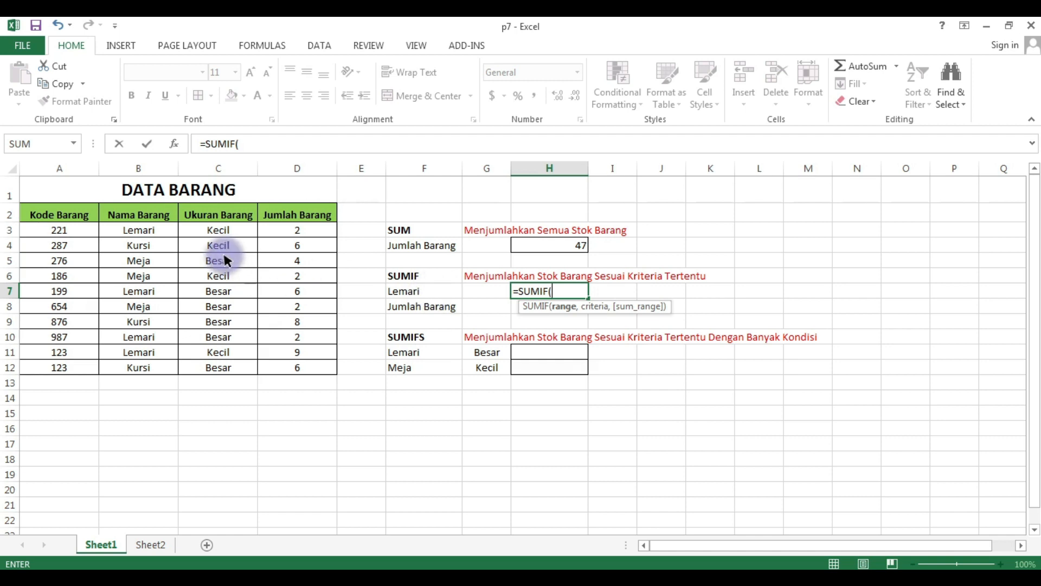
{"action": "left_click", "coordinate": [145, 234]}
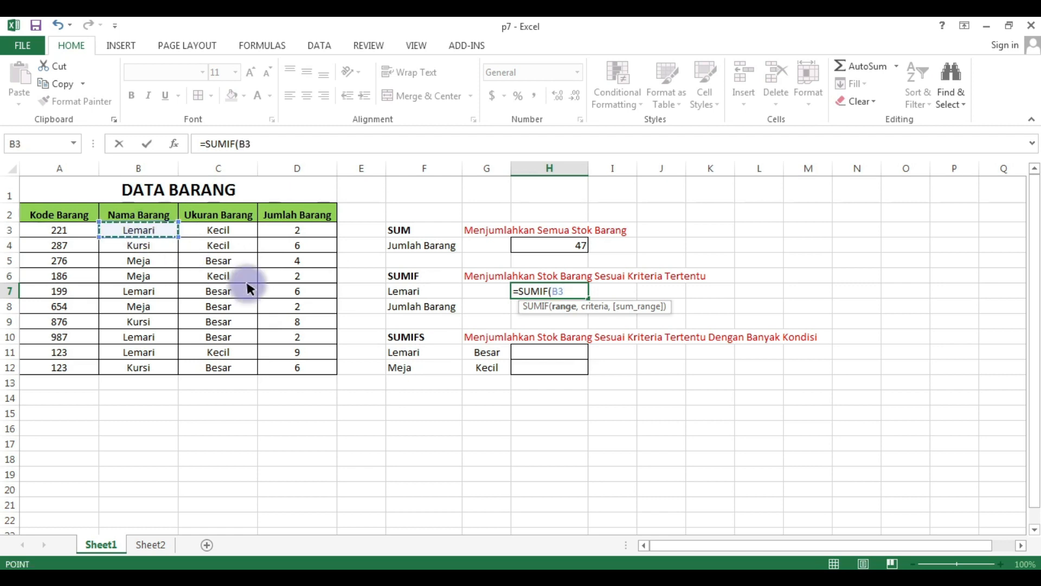
{"action": "key", "text": "ctrl+shift+Down"}
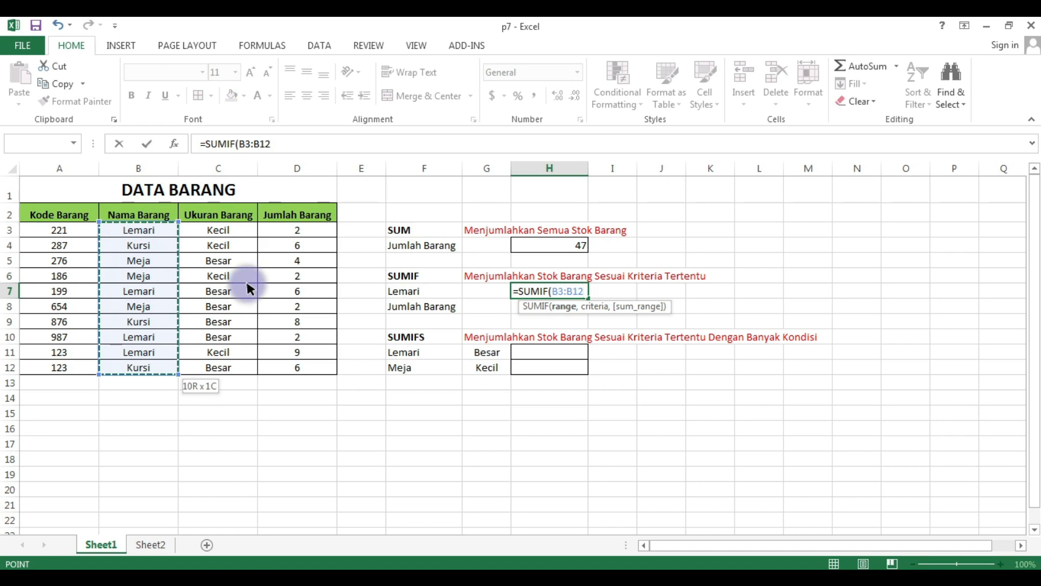
{"action": "type", "text": ","}
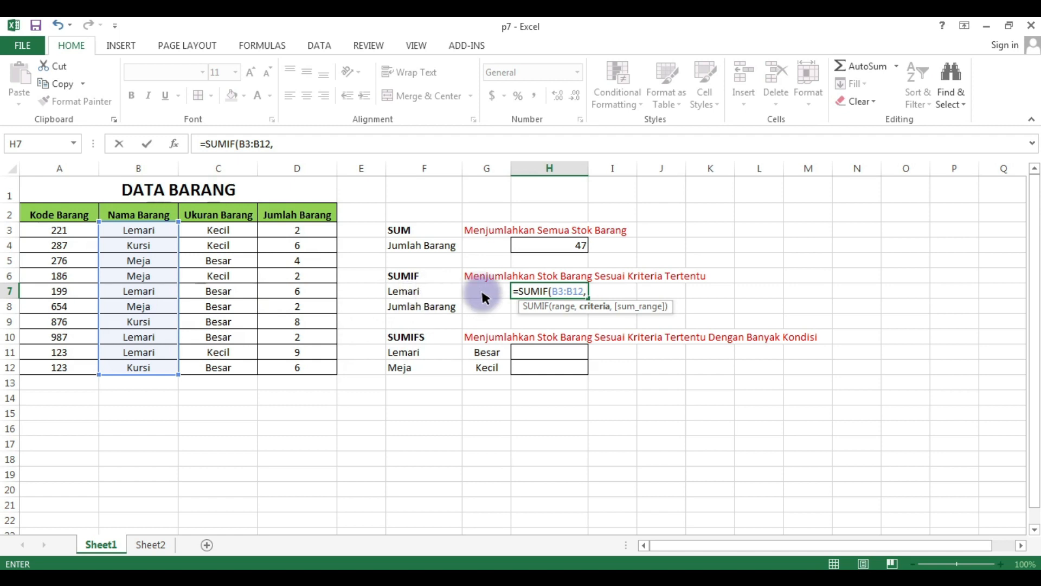
{"action": "type", "text": "LEMAR"}
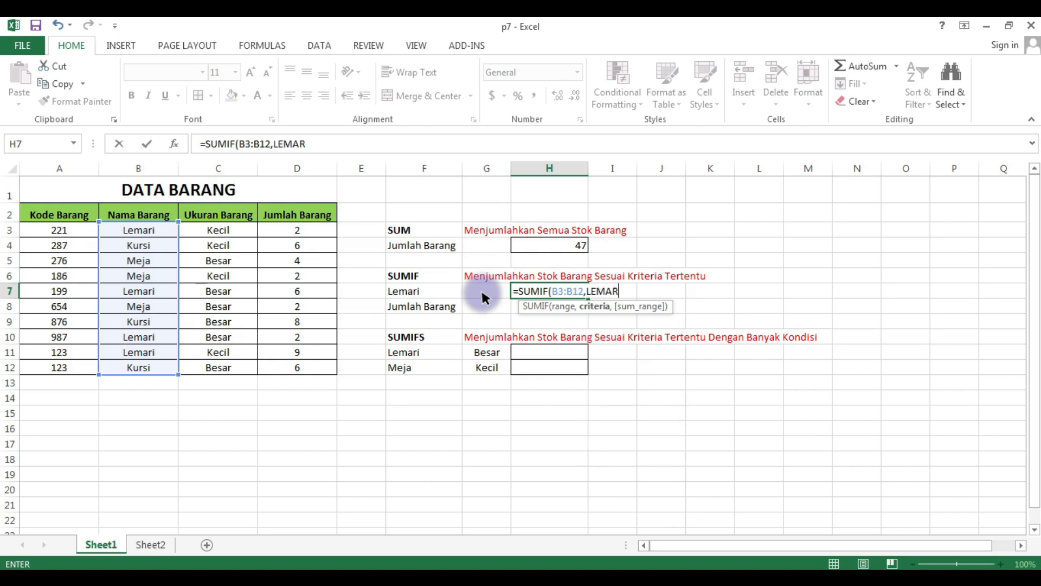
{"action": "type", "text": "I"}
{"action": "key", "text": "BackSpace"}
{"action": "key", "text": "BackSpace"}
{"action": "key", "text": "BackSpace"}
{"action": "key", "text": "BackSpace"}
{"action": "key", "text": "BackSpace"}
{"action": "key", "text": "BackSpace"}
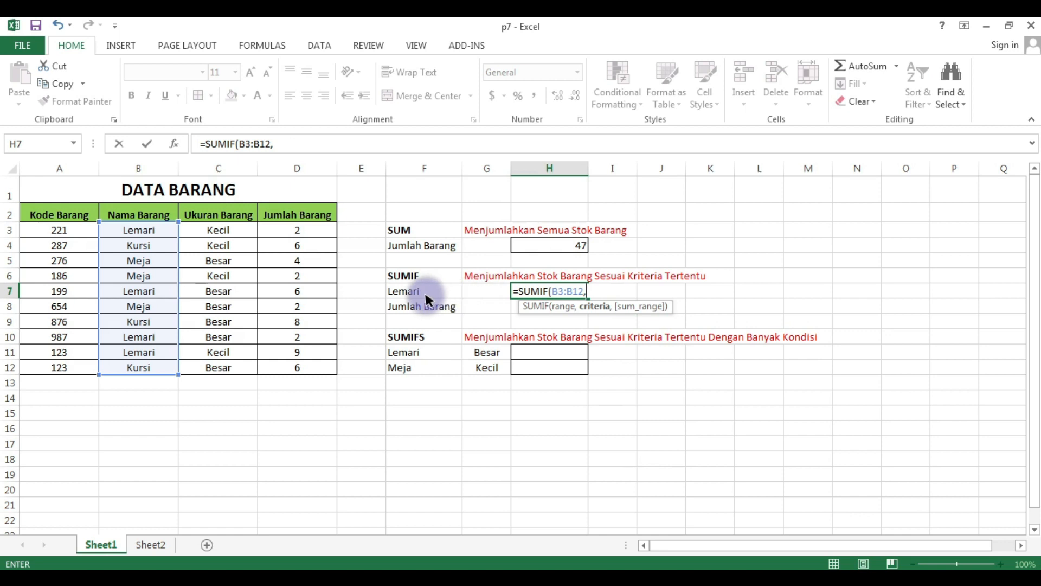
Complete the SUMIF formula in H7 with F7 as the criteria and D3:D12 as the sum range
{"action": "left_click", "coordinate": [425, 293]}
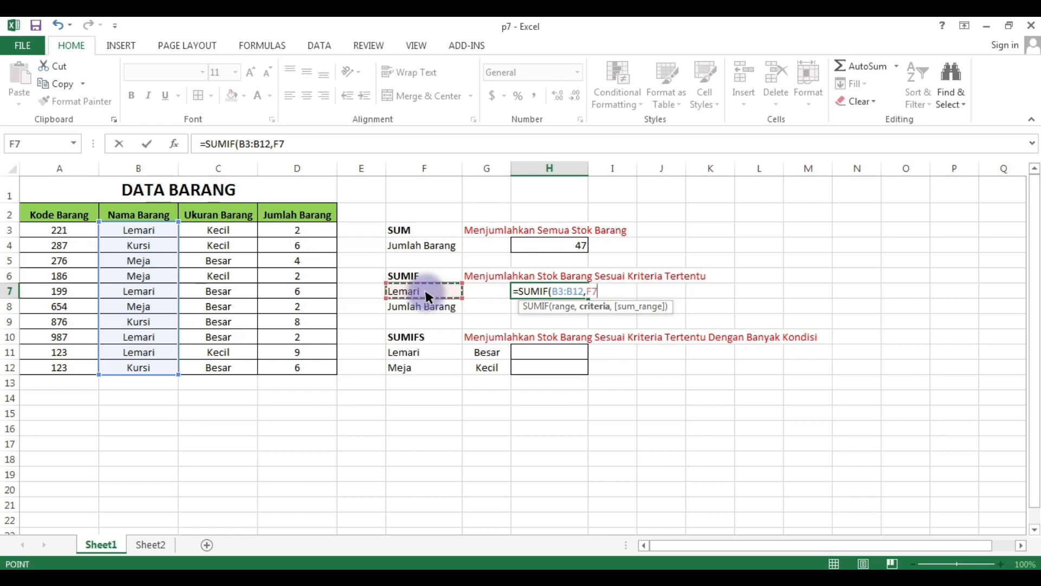
{"action": "type", "text": ","}
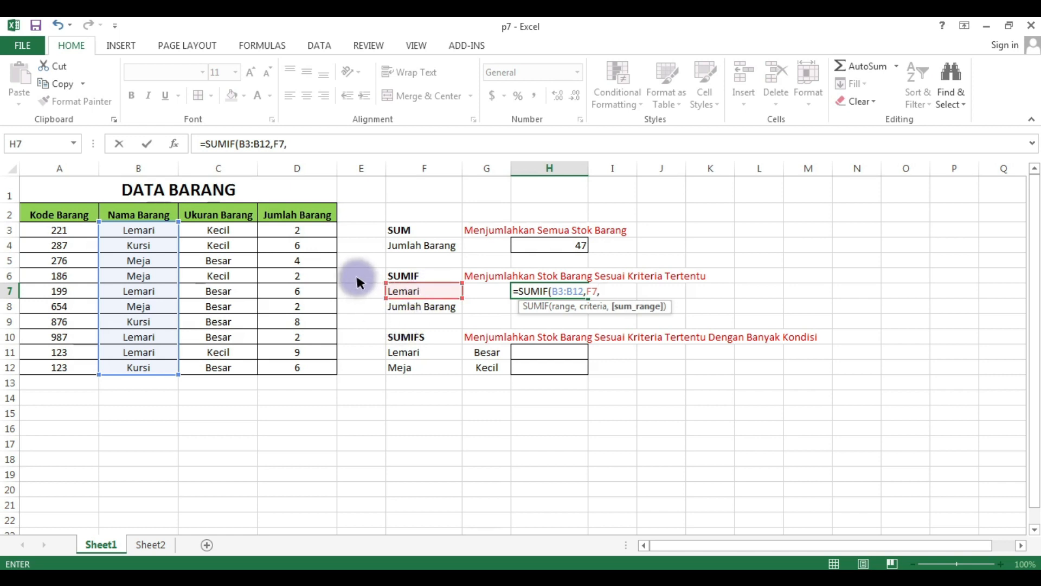
{"action": "left_click", "coordinate": [309, 230]}
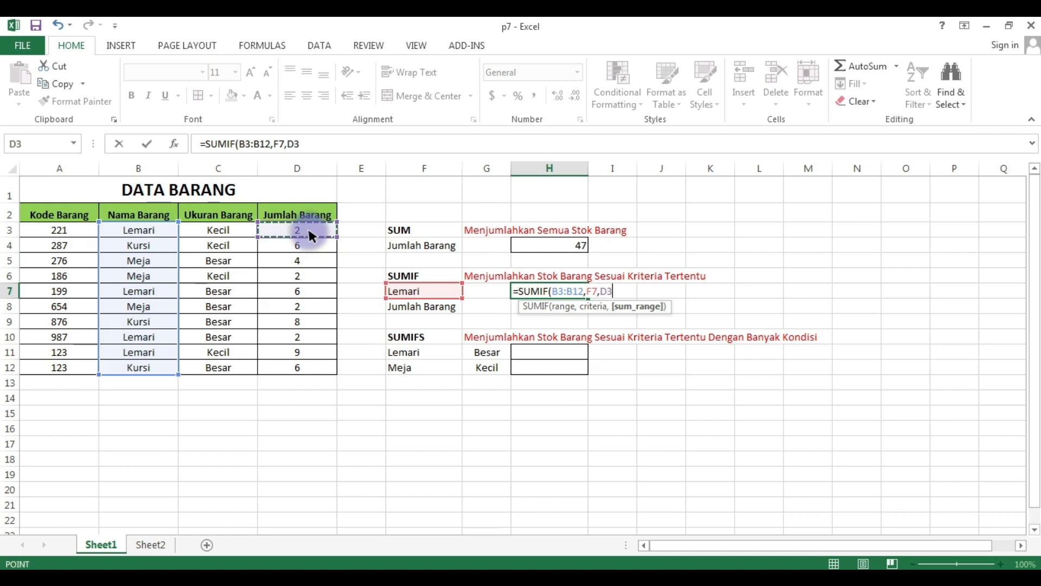
{"action": "key", "text": "ctrl+shift+Down"}
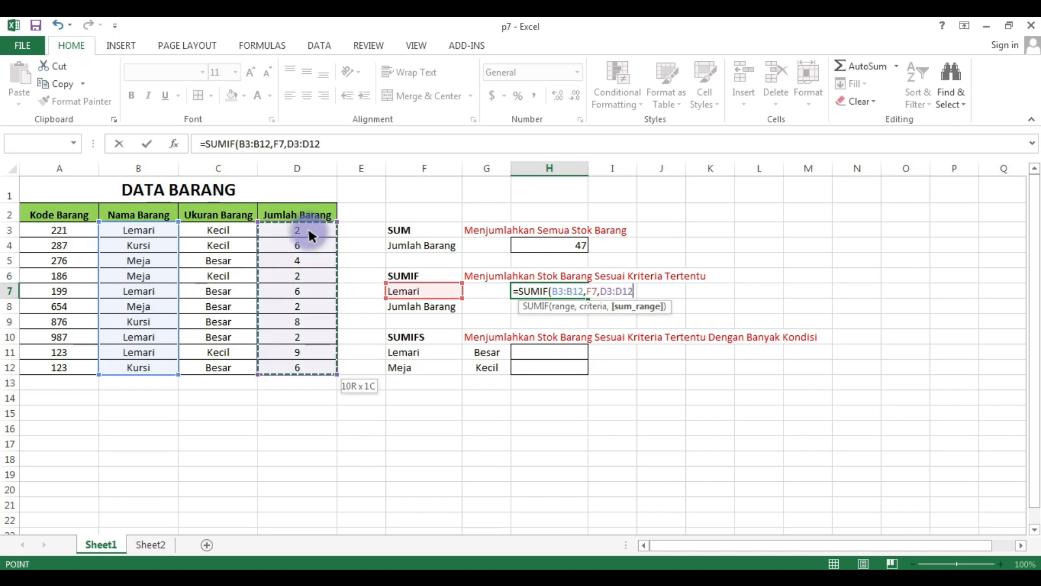
{"action": "type", "text": ")"}
{"action": "key", "text": "Return"}
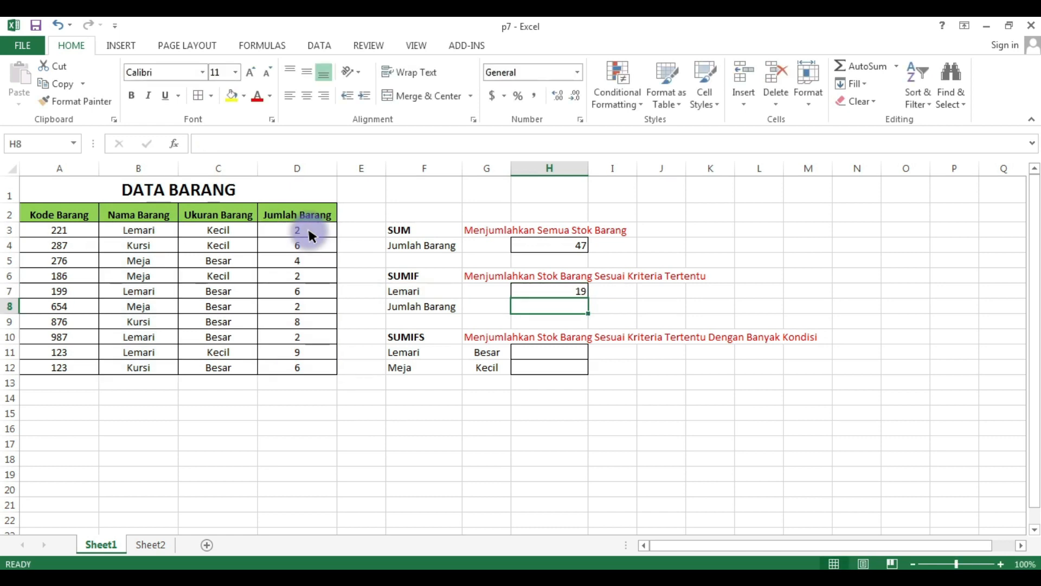
{"action": "key", "text": "Up"}
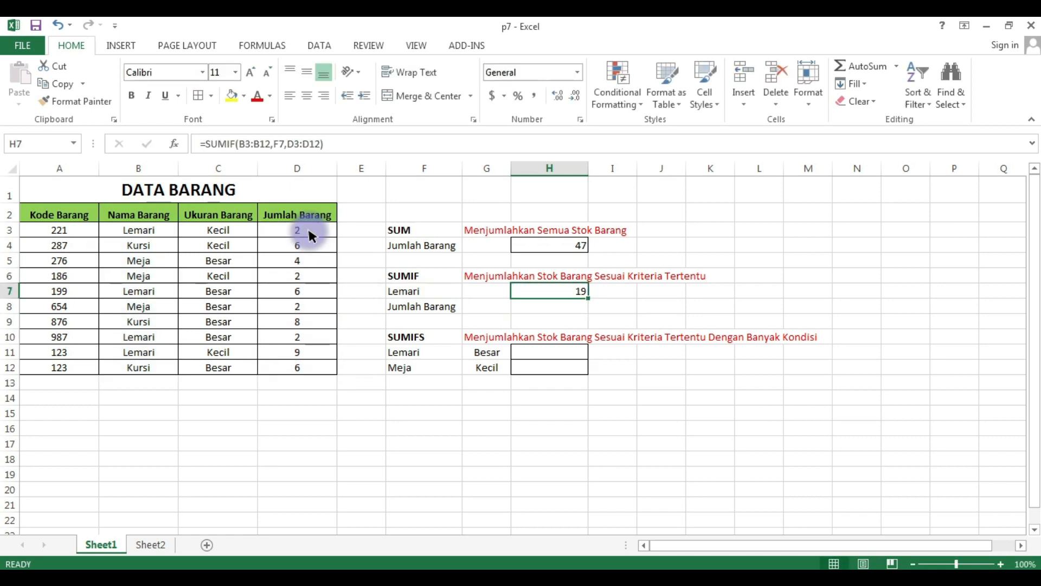
Check the Lemari rows in the data table against their quantities in the Jumlah Barang column
{"action": "key", "text": "Left"}
{"action": "key", "text": "Left"}
{"action": "key", "text": "Left"}
{"action": "key", "text": "Left"}
{"action": "key", "text": "Left"}
{"action": "key", "text": "Left"}
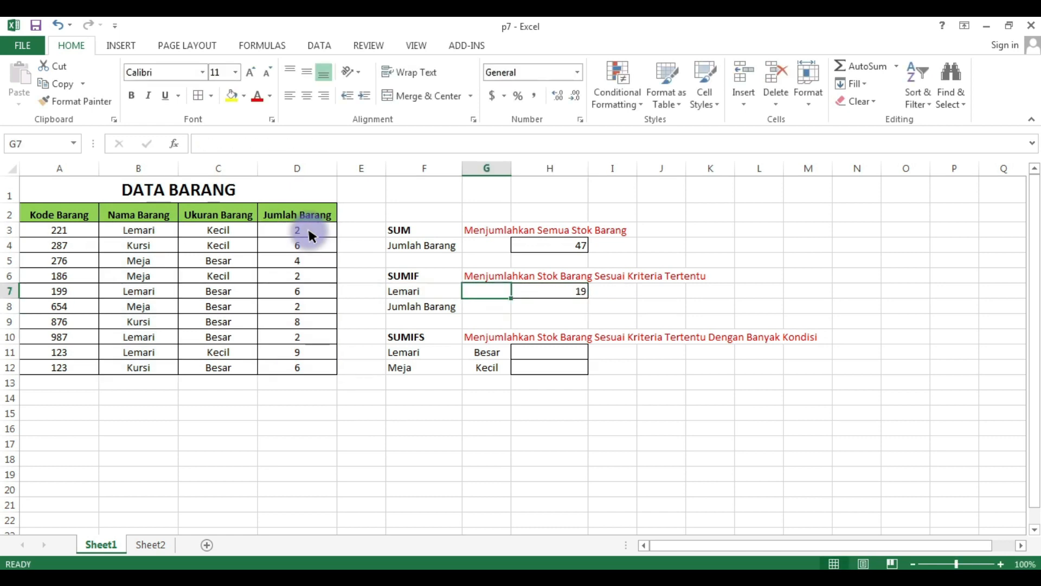
{"action": "key", "text": "Up"}
{"action": "key", "text": "Up"}
{"action": "key", "text": "Up"}
{"action": "key", "text": "Up"}
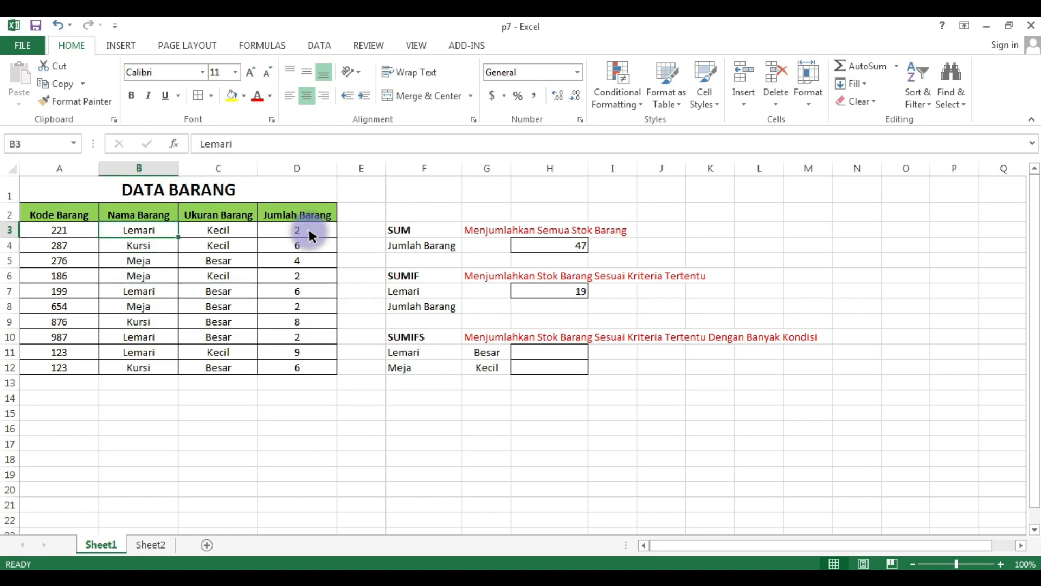
{"action": "key", "text": "Right"}
{"action": "key", "text": "Right"}
{"action": "key", "text": "Down"}
{"action": "key", "text": "Down"}
{"action": "key", "text": "Down"}
{"action": "key", "text": "Down"}
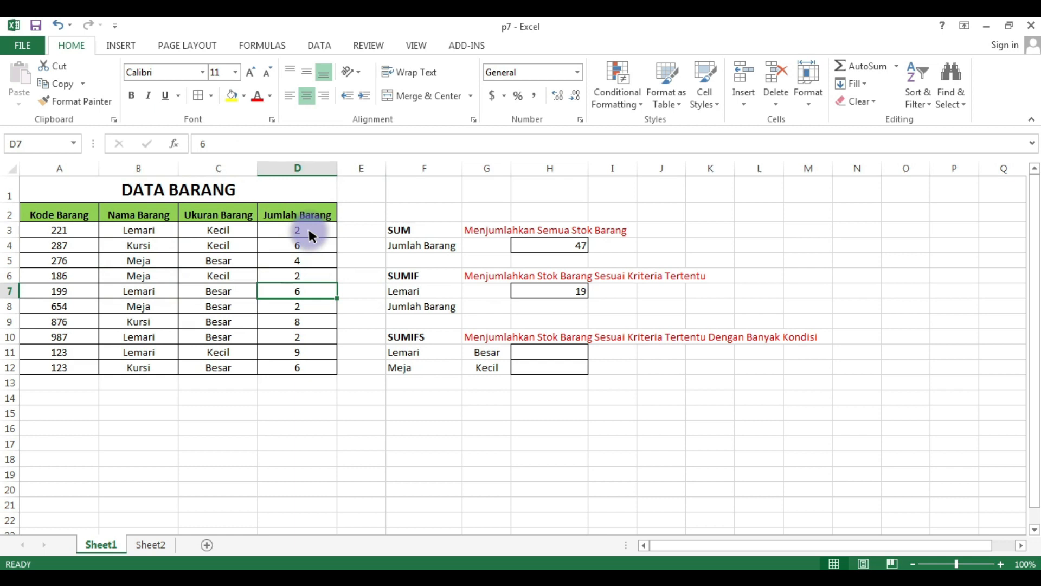
{"action": "key", "text": "Down"}
{"action": "key", "text": "Down"}
{"action": "key", "text": "Down"}
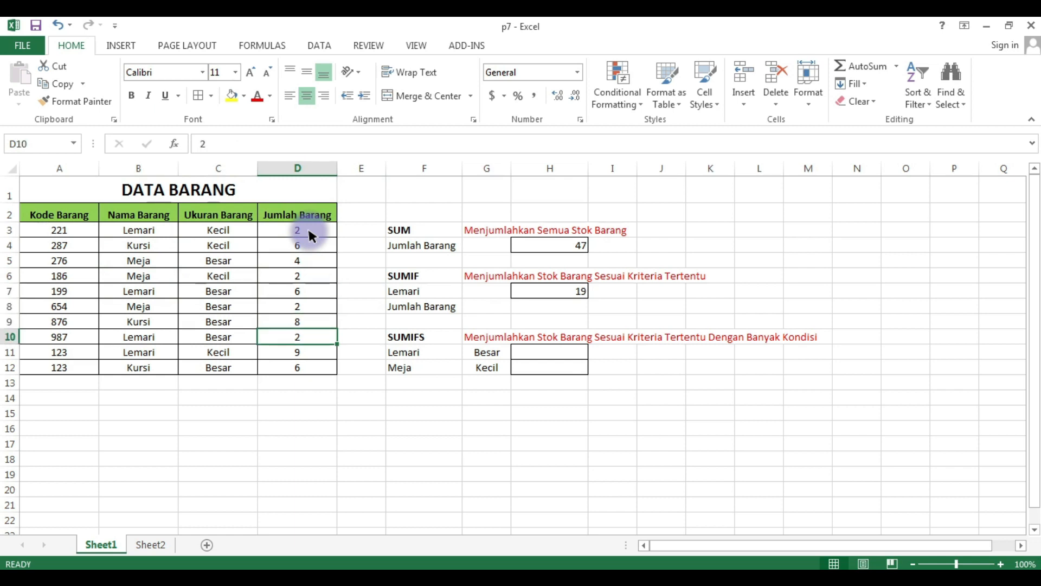
{"action": "key", "text": "Down"}
Review the range, criteria and sum range arguments of the SUMIF formula in cell H7
{"action": "key", "text": "Up"}
{"action": "key", "text": "Up"}
{"action": "key", "text": "Right"}
{"action": "key", "text": "Right"}
{"action": "key", "text": "Right"}
{"action": "key", "text": "Right"}
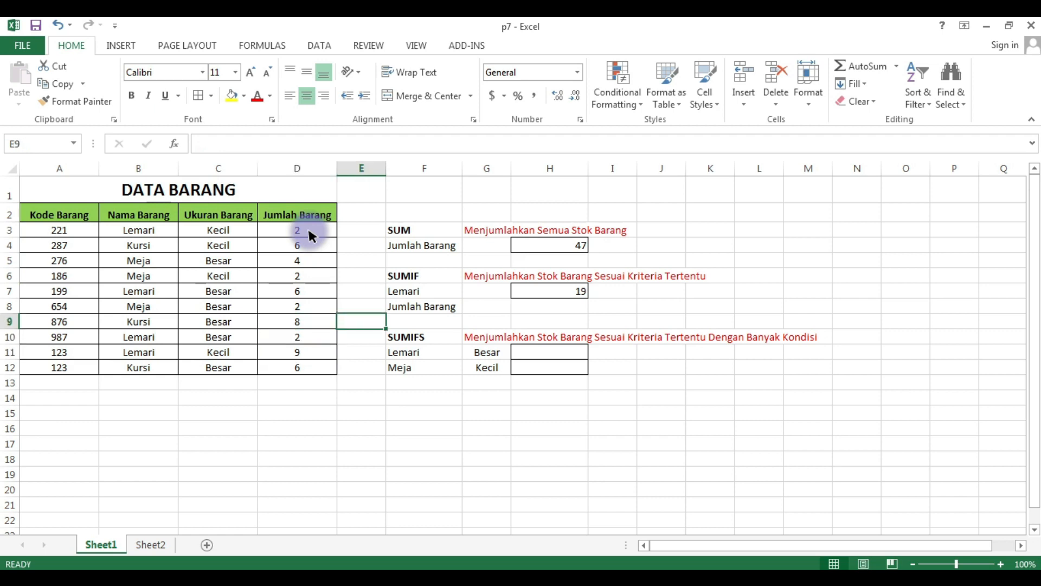
{"action": "key", "text": "Up"}
{"action": "key", "text": "Up"}
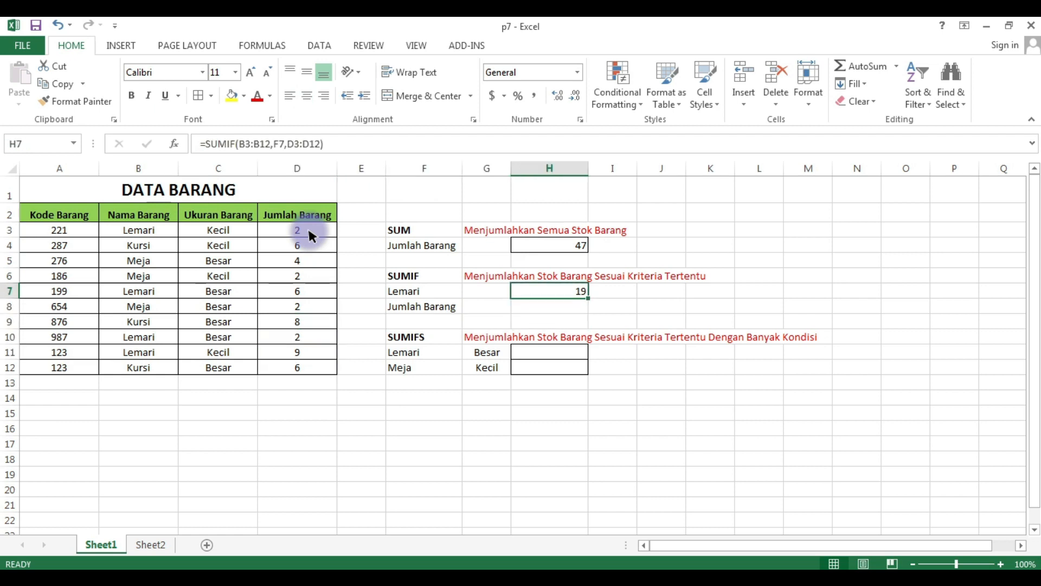
{"action": "key", "text": "F2"}
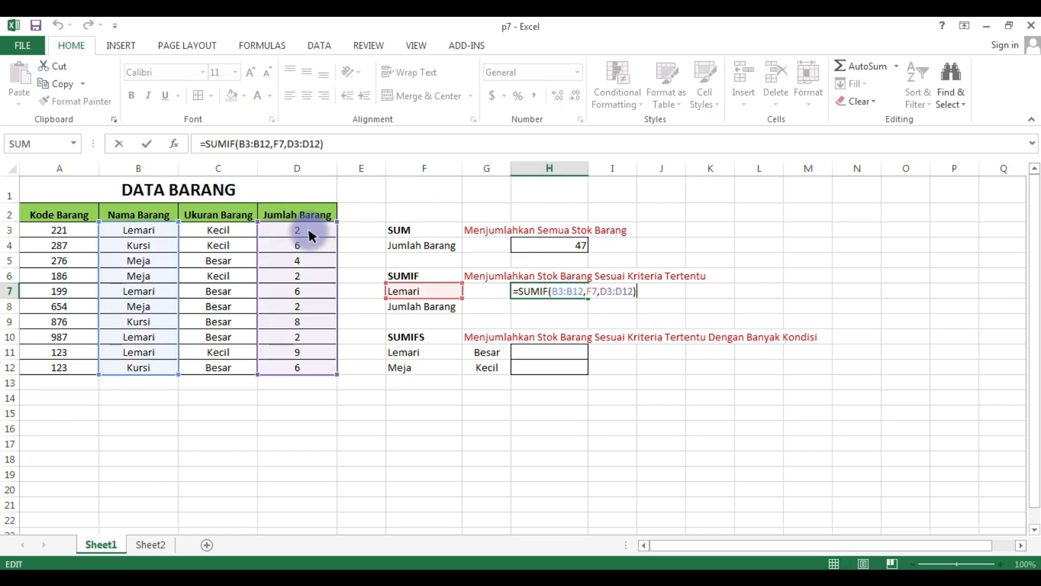
{"action": "key", "text": "Left"}
{"action": "key", "text": "Left"}
{"action": "key", "text": "Left"}
{"action": "key", "text": "Left"}
{"action": "key", "text": "Left"}
{"action": "key", "text": "Left"}
{"action": "key", "text": "Left"}
{"action": "key", "text": "Left"}
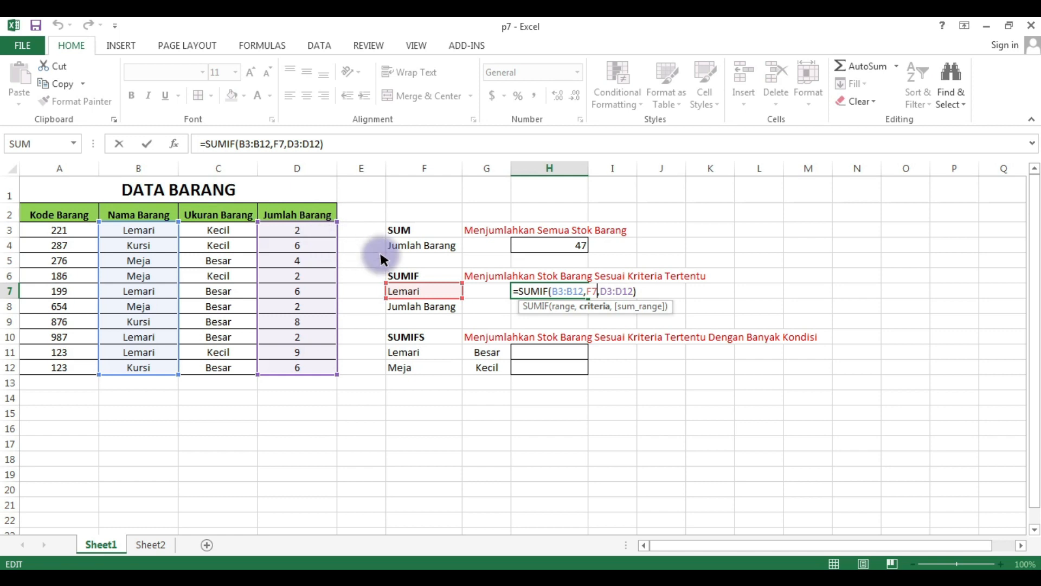
Change the SUMIF criteria item in cell F7 to Meja and select the result cell H7
{"action": "left_click", "coordinate": [449, 322]}
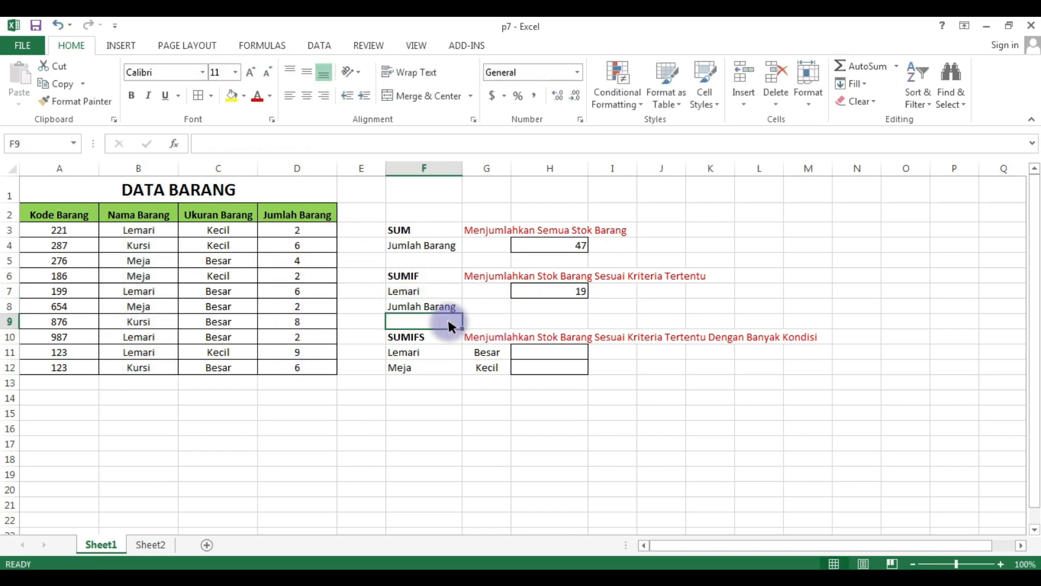
{"action": "key", "text": "Up"}
{"action": "key", "text": "Up"}
{"action": "type", "text": "M"}
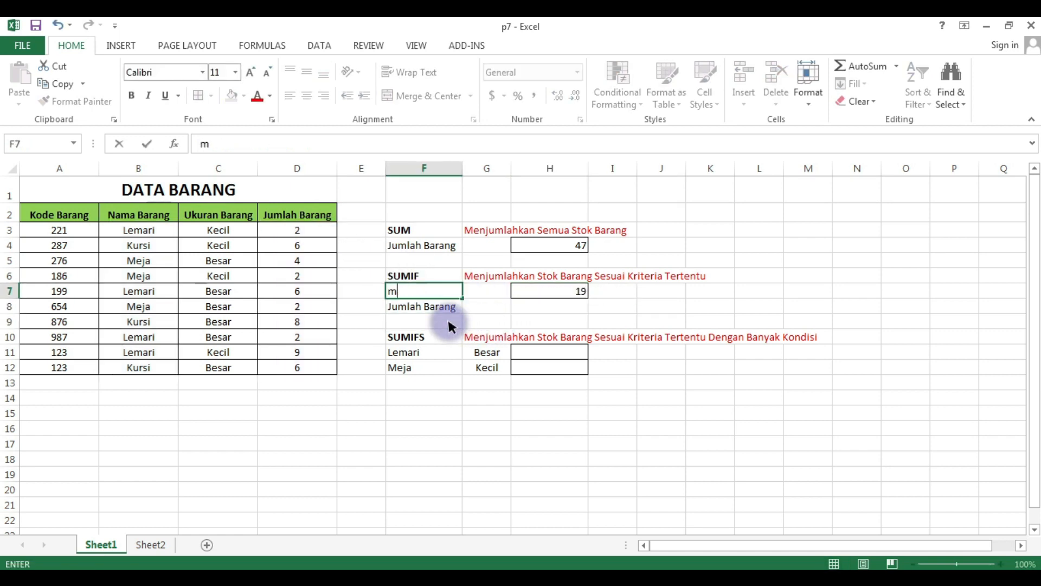
{"action": "type", "text": "eja"}
{"action": "key", "text": "ctrl+Return"}
{"action": "key", "text": "Down"}
{"action": "key", "text": "Up"}
{"action": "key", "text": "Right"}
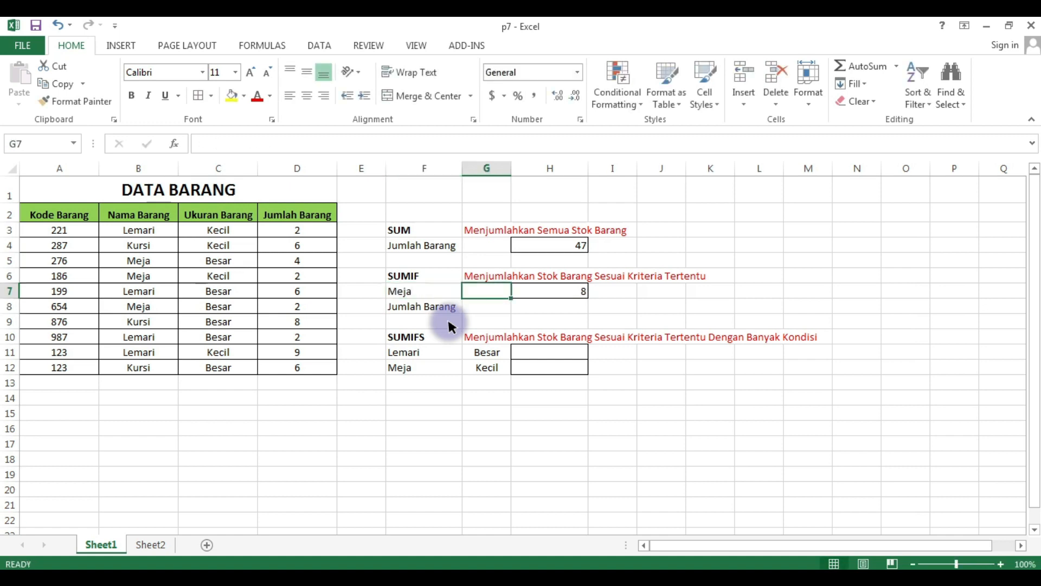
{"action": "key", "text": "Right"}
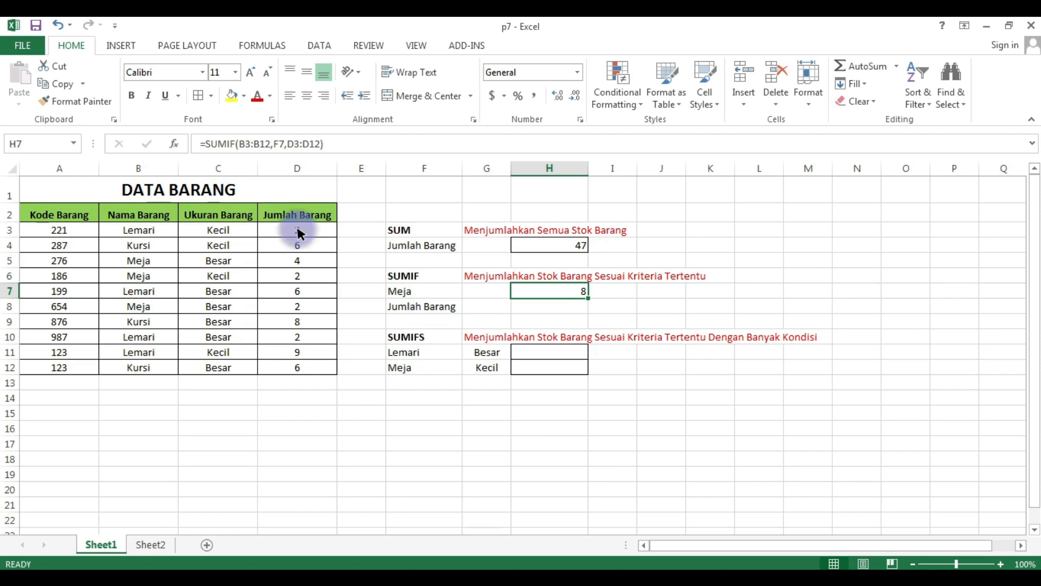
Examine the two criteria cells of the first SUMIFS row and compare them with the single SUMIF criterion in F7
{"action": "key", "text": "Down"}
{"action": "key", "text": "Down"}
{"action": "key", "text": "Down"}
{"action": "key", "text": "Down"}
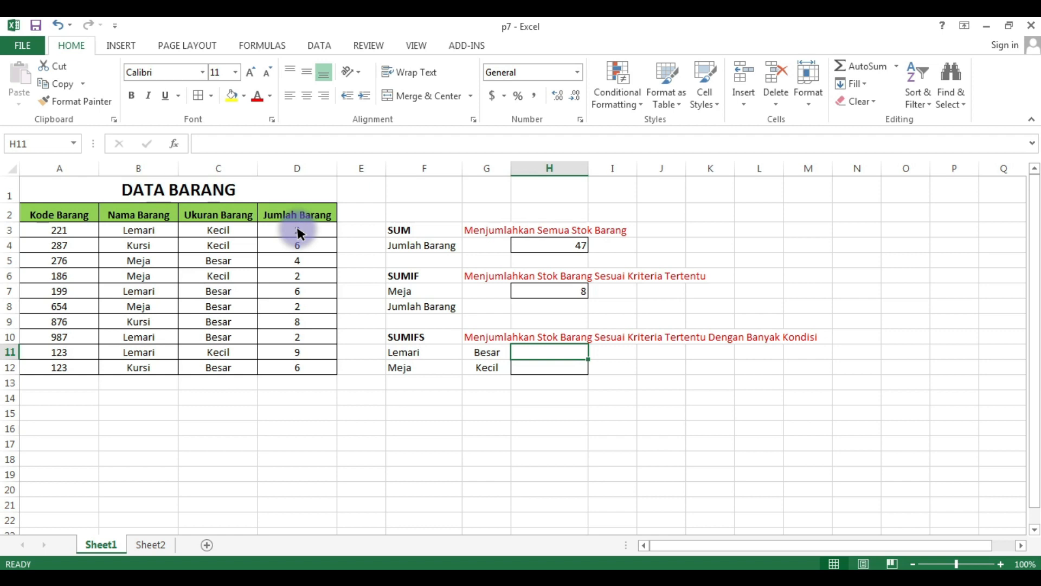
{"action": "key", "text": "Left"}
{"action": "key", "text": "Left"}
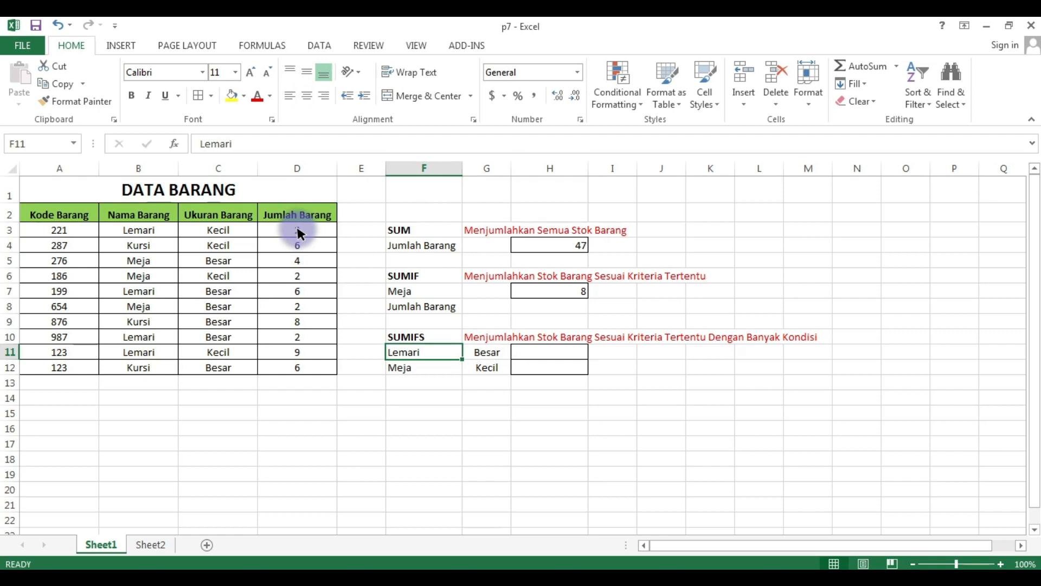
{"action": "key", "text": "Up"}
{"action": "key", "text": "Up"}
{"action": "key", "text": "Up"}
{"action": "key", "text": "Up"}
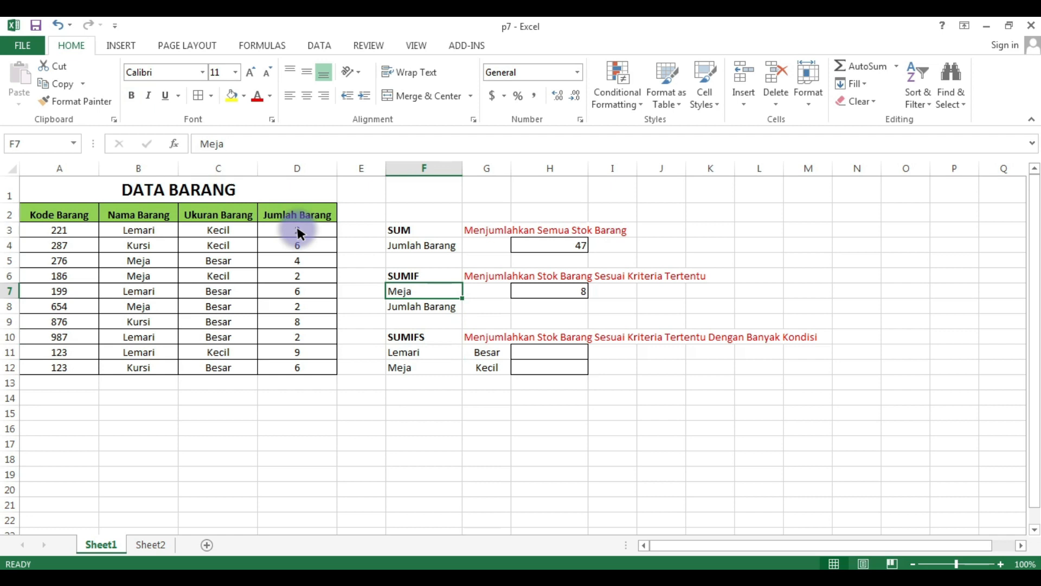
Start a SUMIFS formula in cell H11 with the Jumlah Barang cells D3:D12 as the sum range
{"action": "key", "text": "Down"}
{"action": "key", "text": "Down"}
{"action": "key", "text": "Down"}
{"action": "key", "text": "Down"}
{"action": "key", "text": "Right"}
{"action": "key", "text": "Right"}
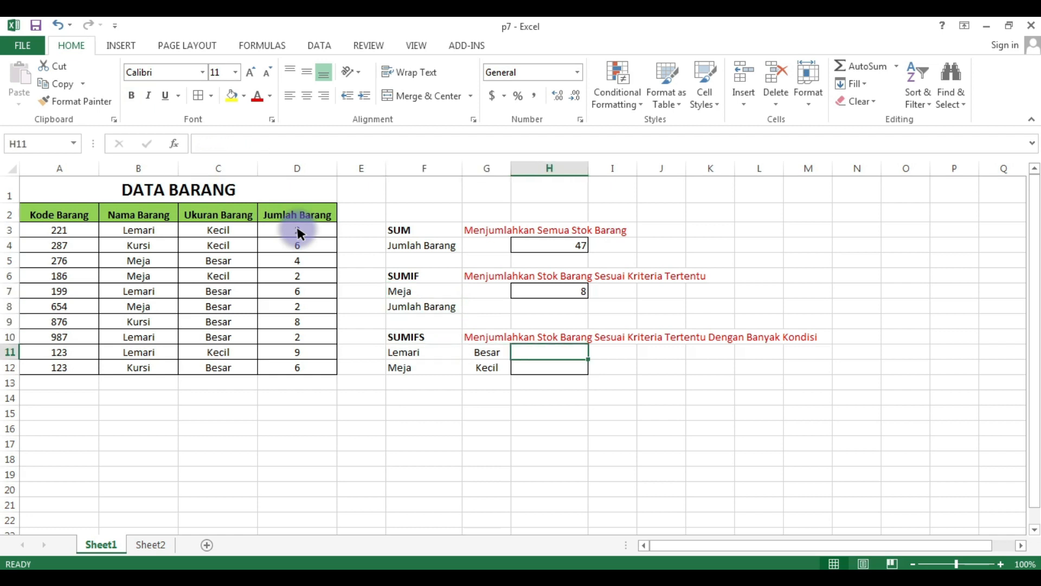
{"action": "type", "text": "=SUM"}
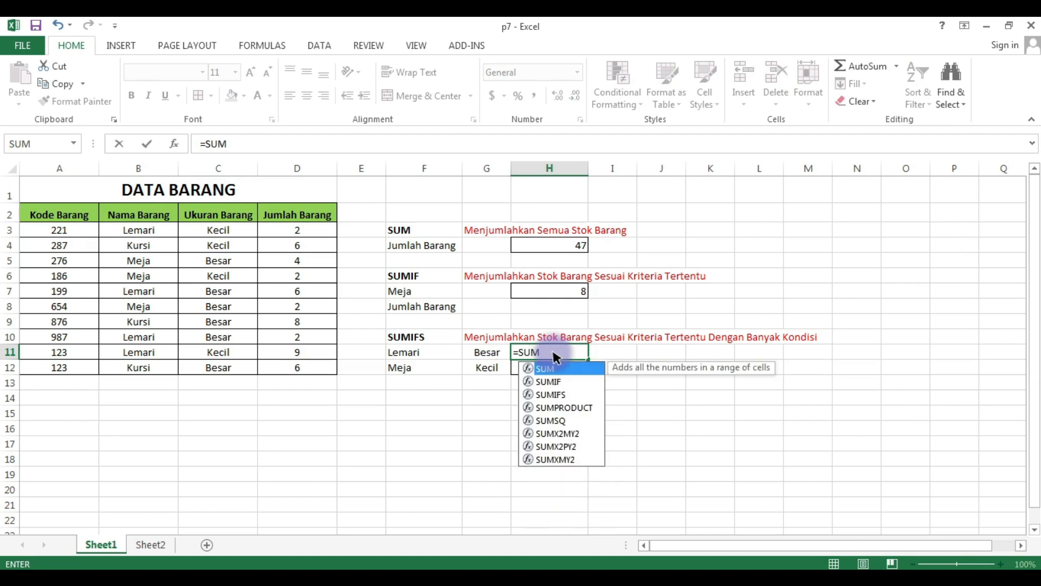
{"action": "key", "text": "Down"}
{"action": "key", "text": "Down"}
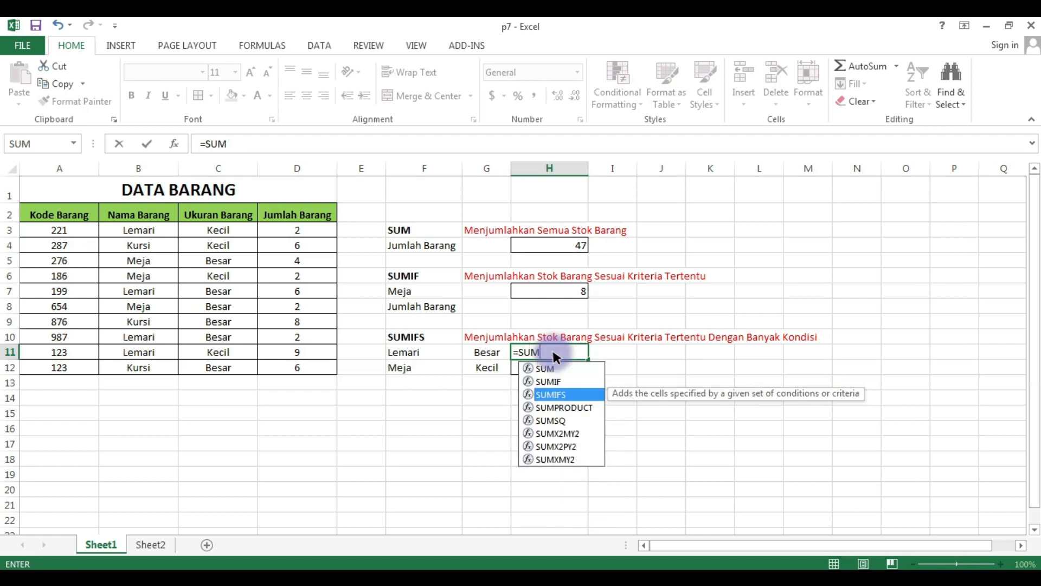
{"action": "double_click", "coordinate": [574, 392]}
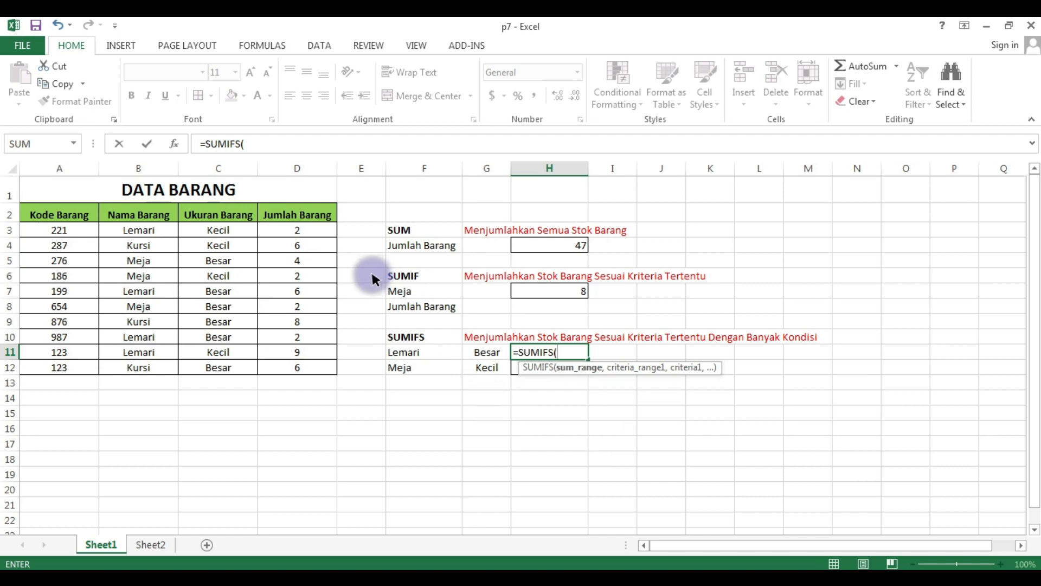
{"action": "left_click", "coordinate": [318, 229]}
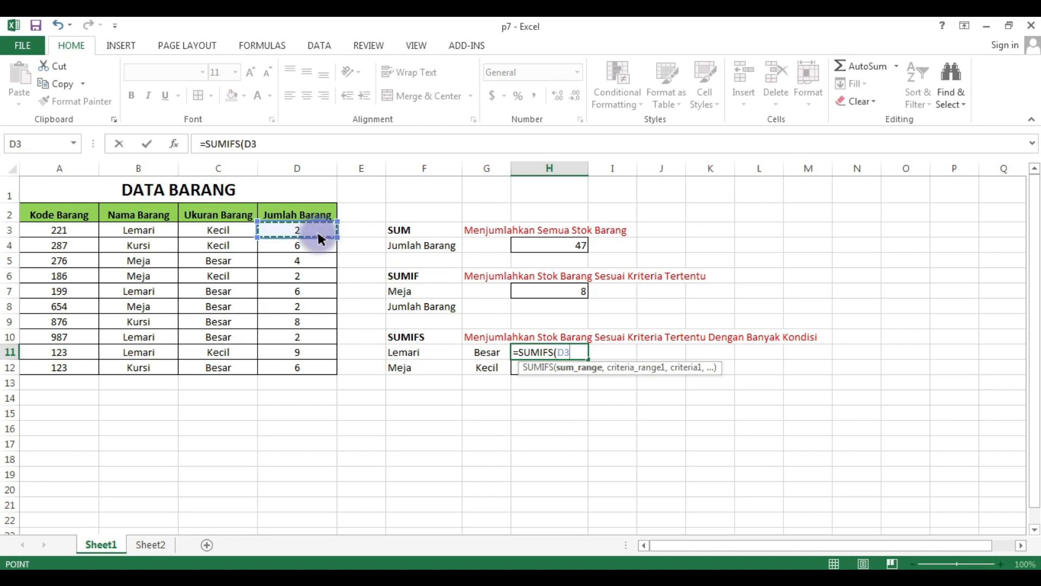
{"action": "key", "text": "ctrl+shift+Down"}
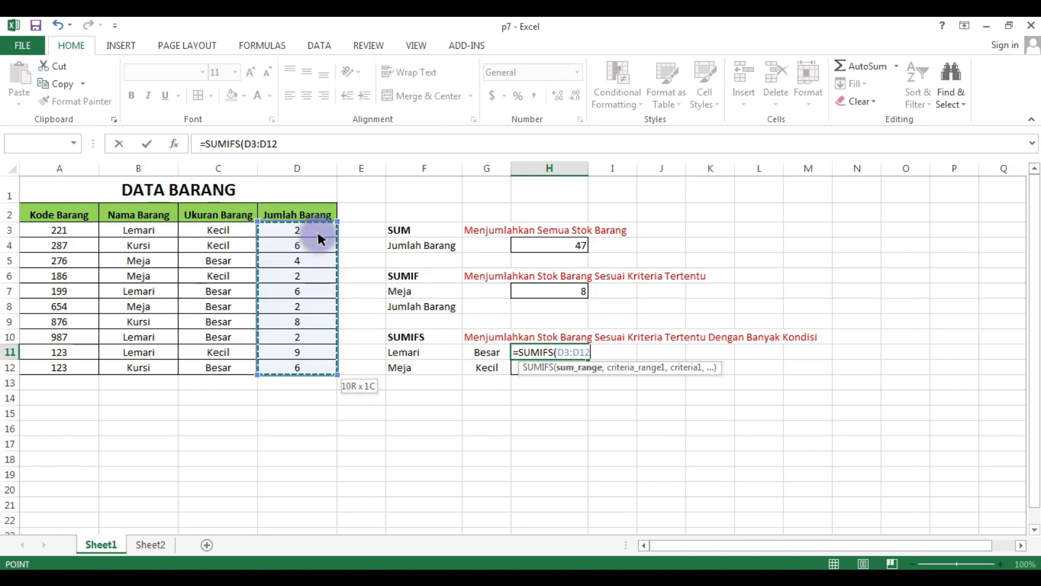
{"action": "type", "text": ","}
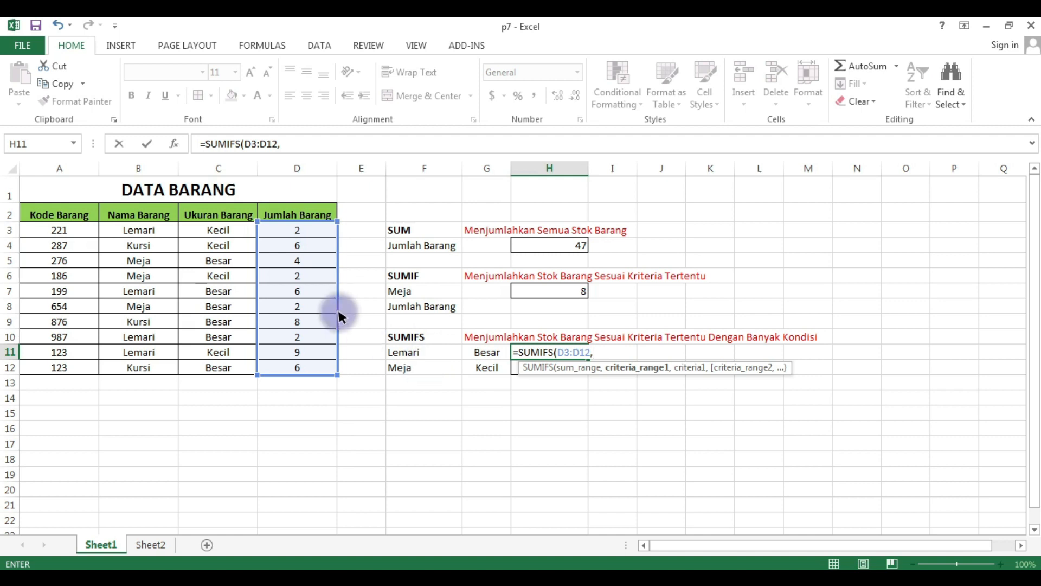
Add the Nama Barang cells B3:B12 as the first criteria range and F11 as its criteria in the SUMIFS formula
{"action": "left_click", "coordinate": [161, 233]}
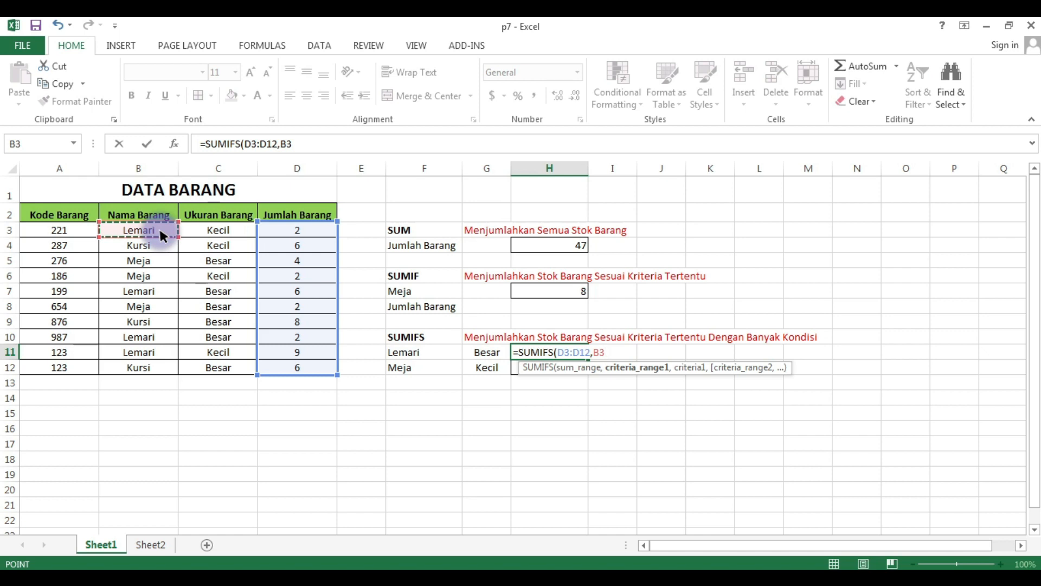
{"action": "key", "text": "ctrl+shift+Down"}
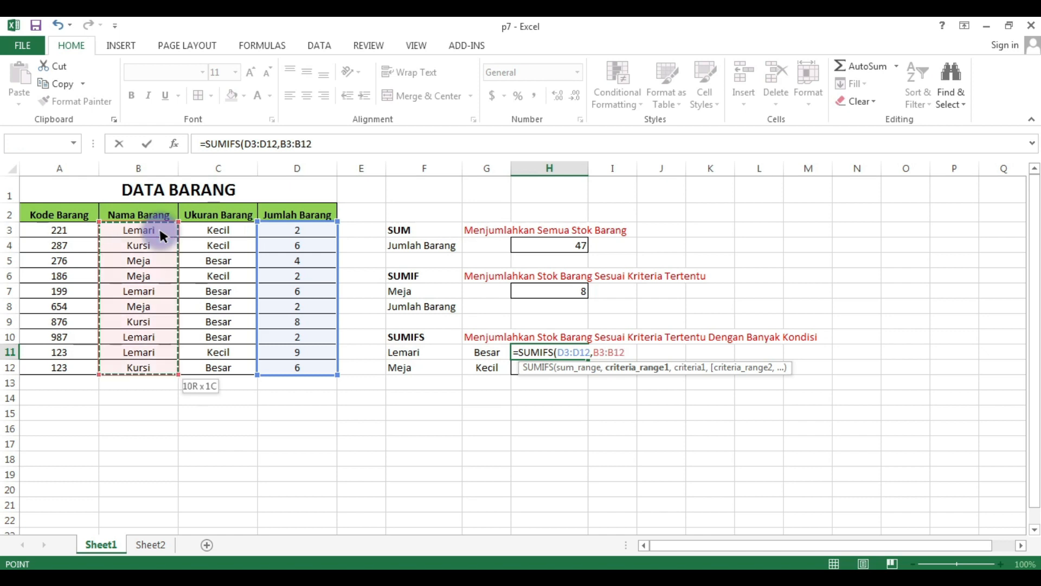
{"action": "type", "text": ","}
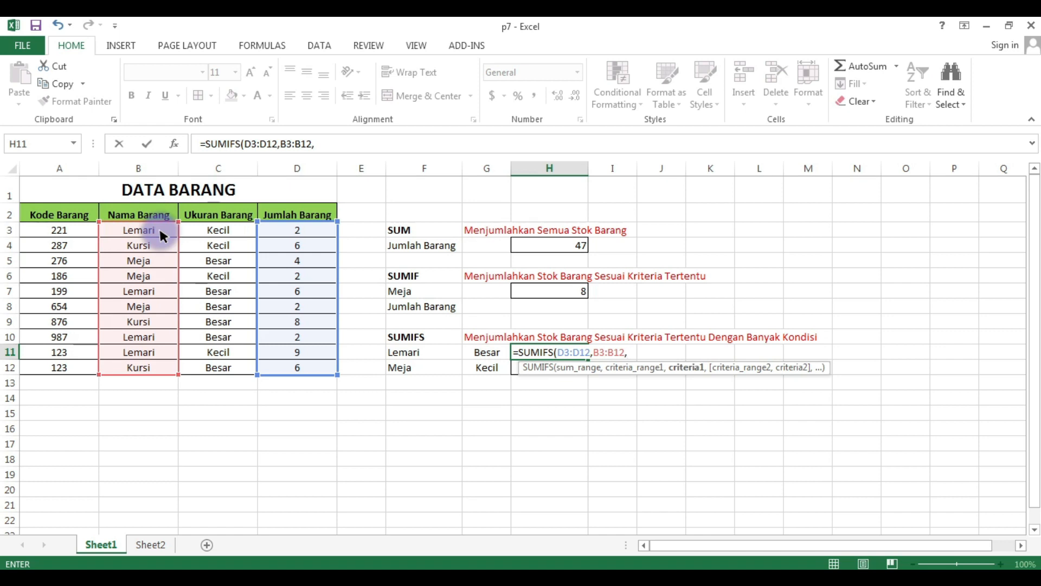
{"action": "left_click", "coordinate": [424, 350]}
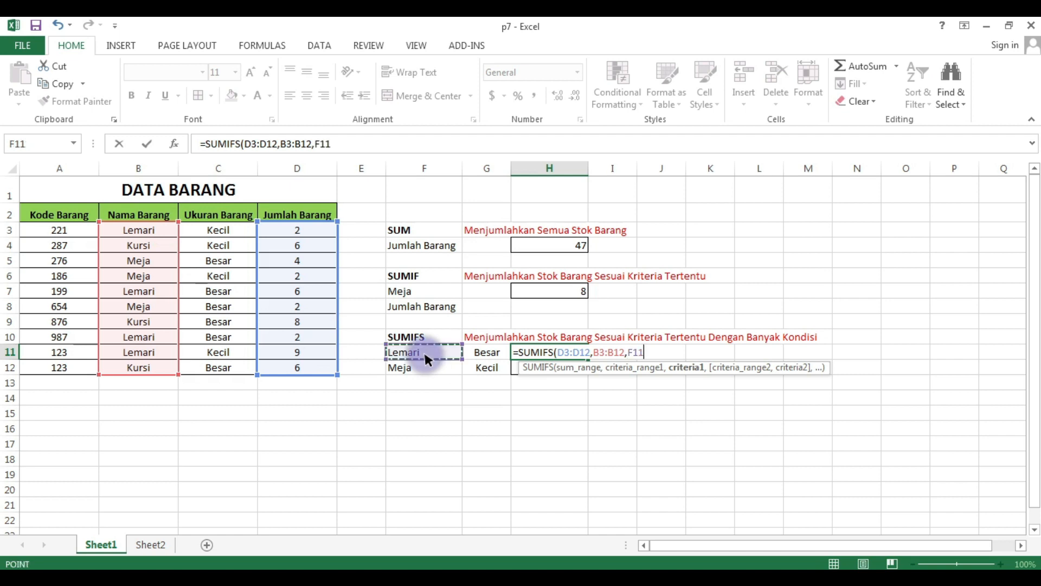
{"action": "type", "text": ","}
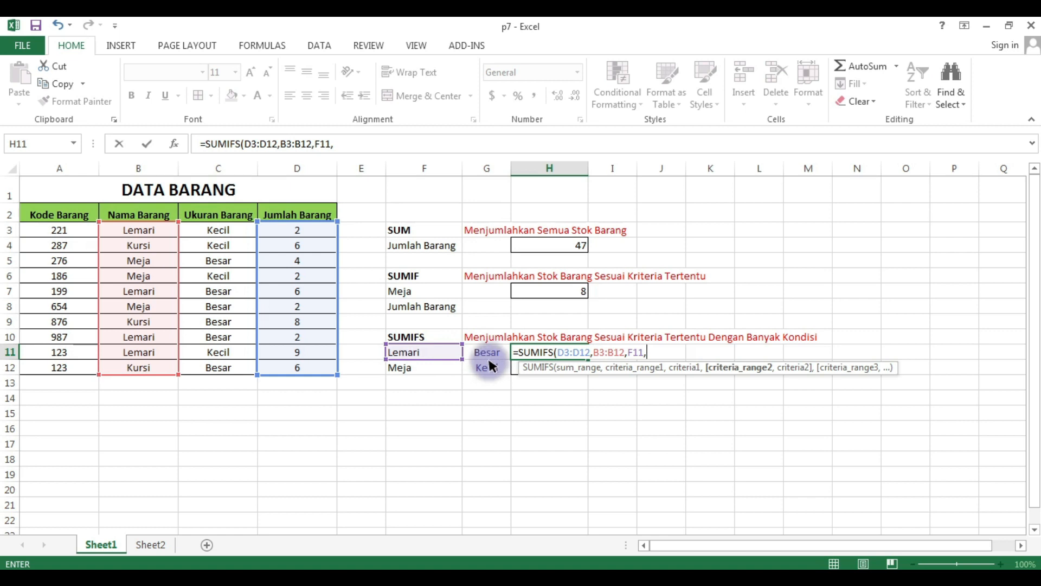
Complete the SUMIFS formula in H11 with the Ukuran Barang cells C3:C12 as the second criteria range and G11 as its criteria
{"action": "left_click", "coordinate": [235, 231]}
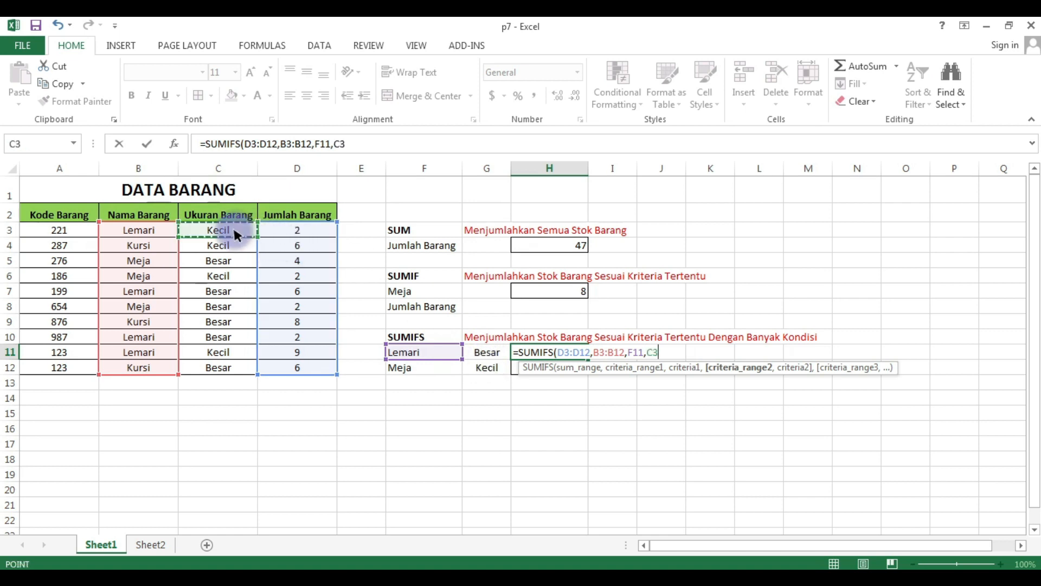
{"action": "key", "text": "ctrl+shift+Down"}
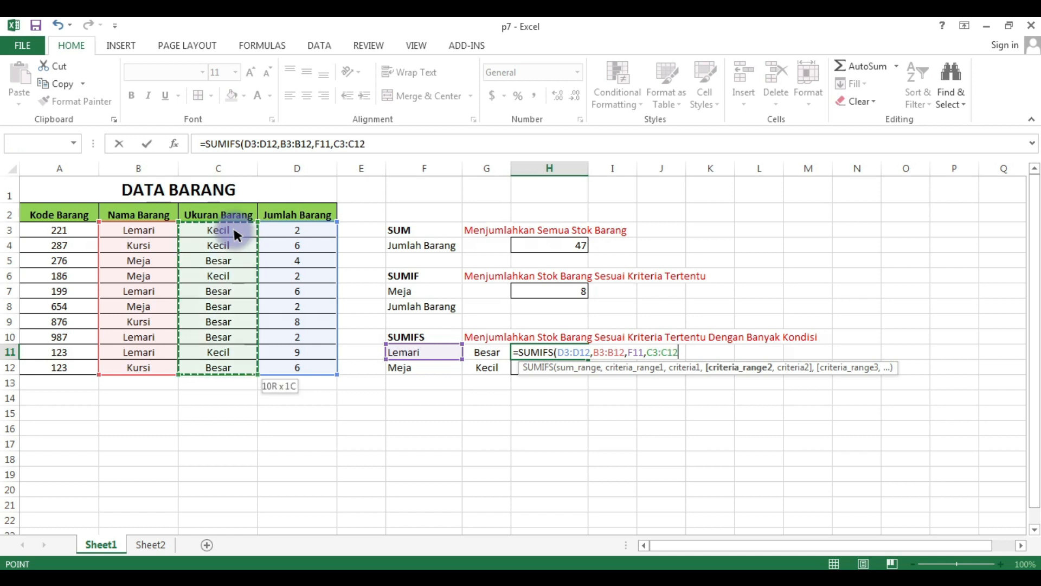
{"action": "type", "text": ","}
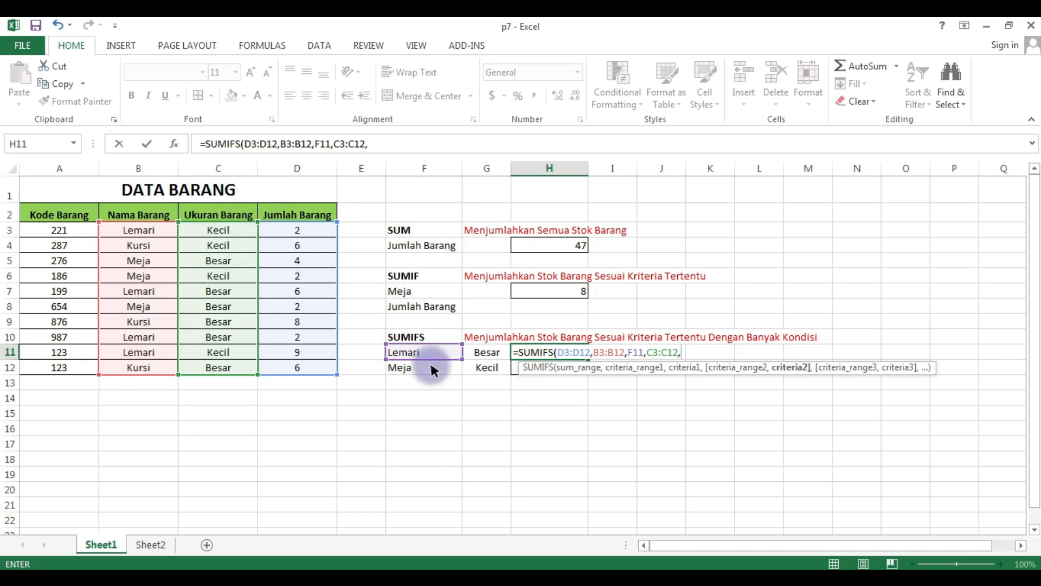
{"action": "left_click", "coordinate": [486, 353]}
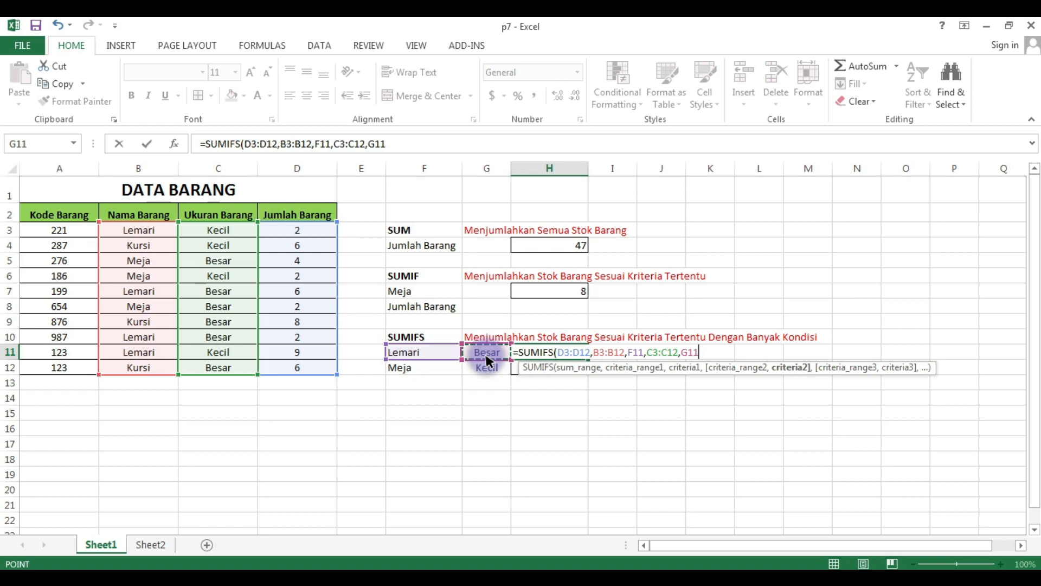
{"action": "type", "text": ")"}
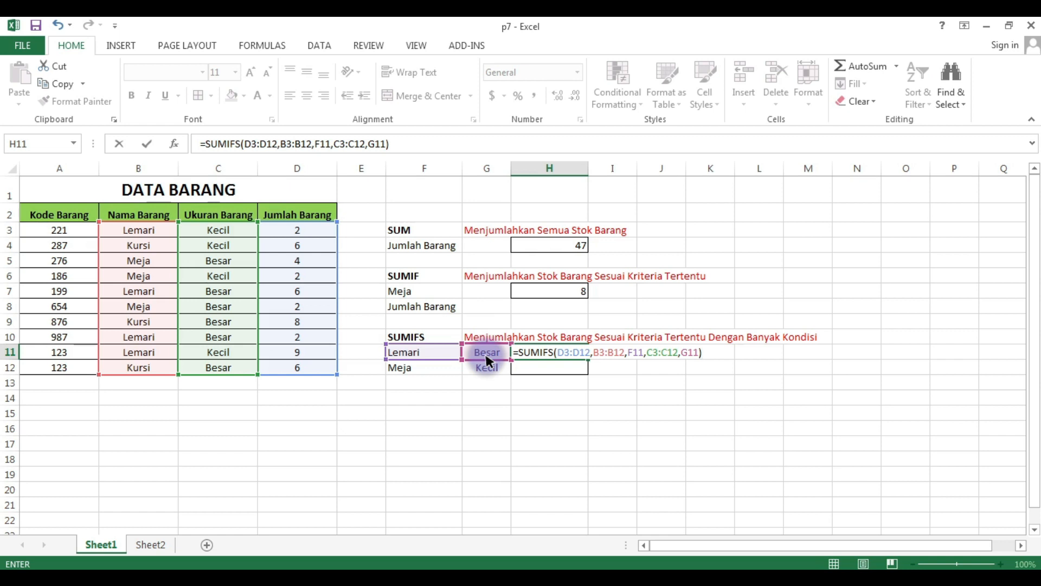
{"action": "key", "text": "Return"}
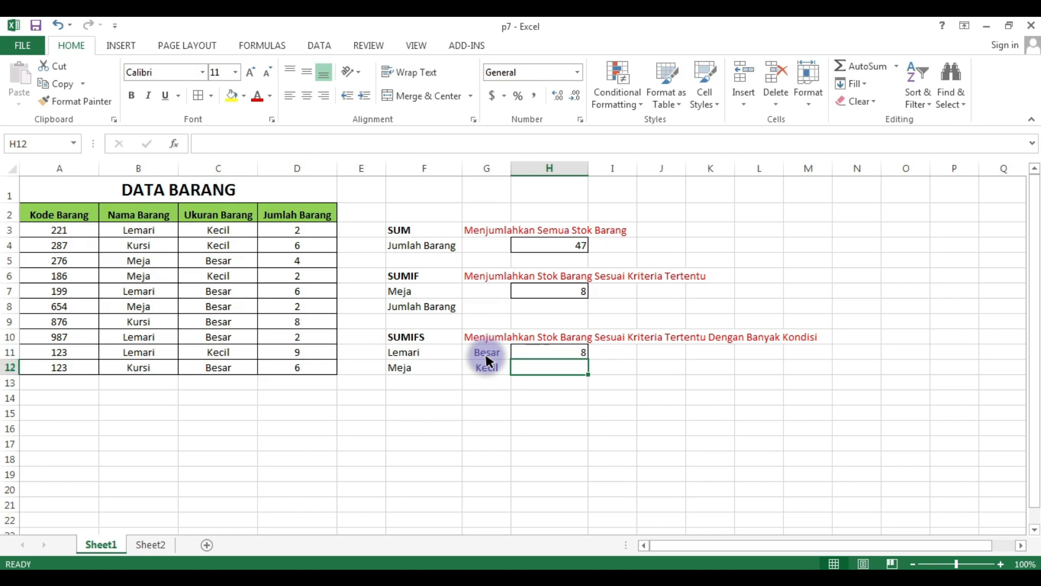
Change the size criterion for Lemari in cell G11 to Kecil
{"action": "key", "text": "Up"}
{"action": "key", "text": "Left"}
{"action": "key", "text": "Left"}
{"action": "key", "text": "Right"}
{"action": "key", "text": "Right"}
{"action": "key", "text": "Left"}
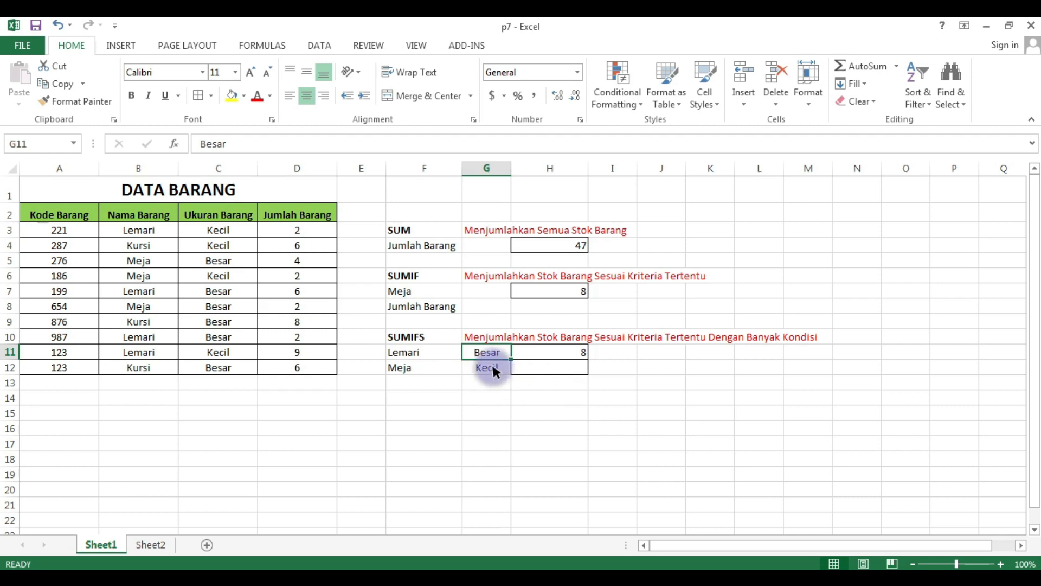
{"action": "key", "text": "Down"}
{"action": "key", "text": "Up"}
{"action": "type", "text": "K"}
{"action": "key", "text": "Return"}
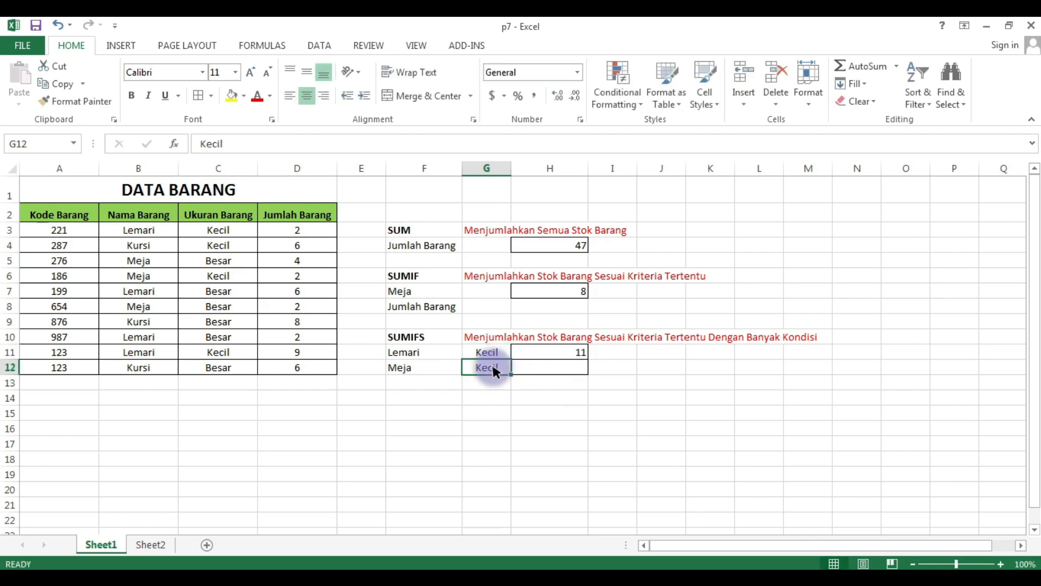
Copy the SUMIFS formula from H11 down to H12 to total the stock for Meja with size Kecil
{"action": "key", "text": "Up"}
{"action": "key", "text": "Right"}
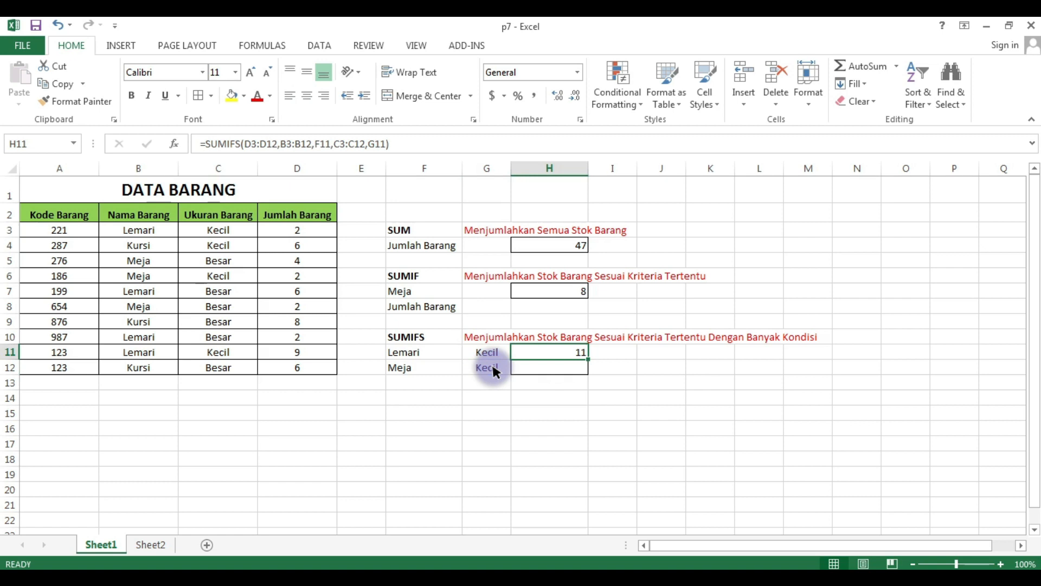
{"action": "key", "text": "Left"}
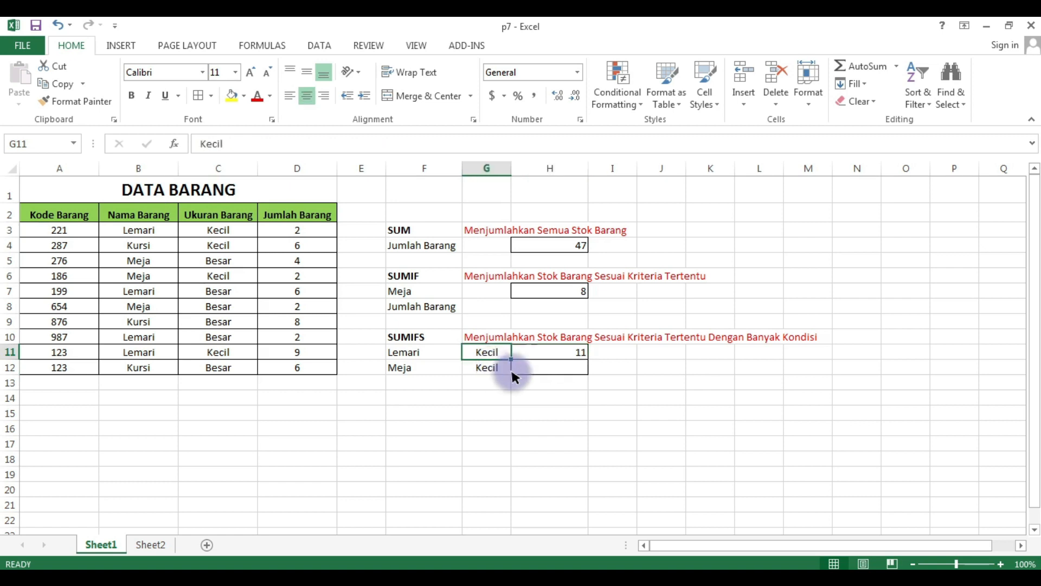
{"action": "left_click", "coordinate": [540, 369]}
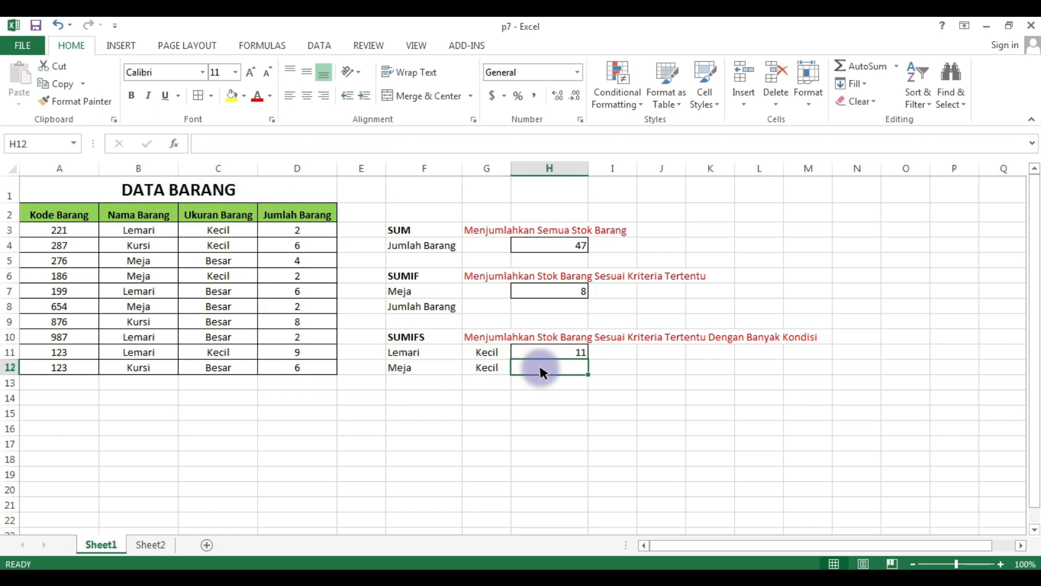
{"action": "left_click", "coordinate": [573, 351]}
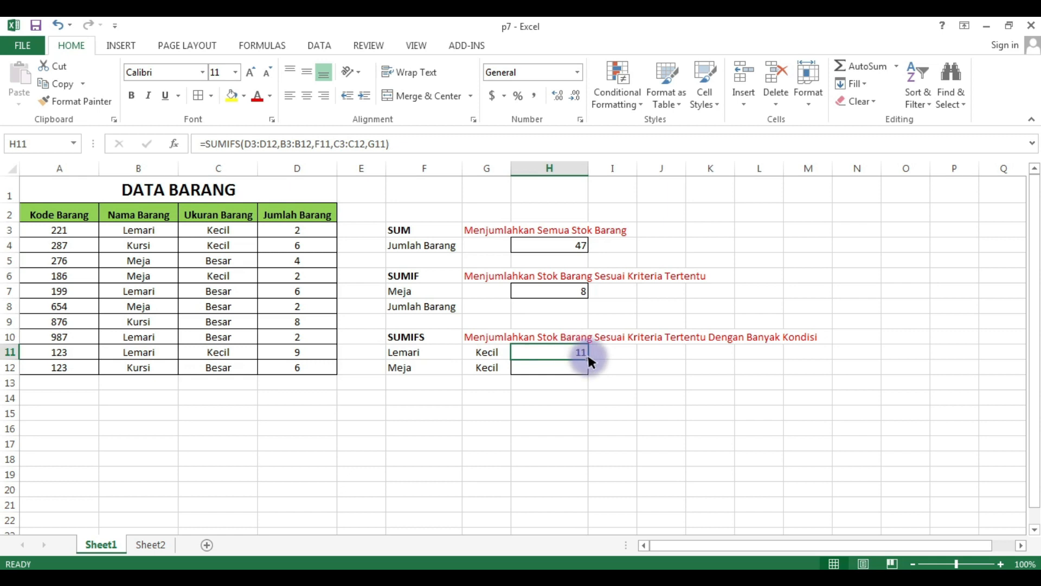
{"action": "left_click_drag", "start_coordinate": [587, 359], "coordinate": [588, 374]}
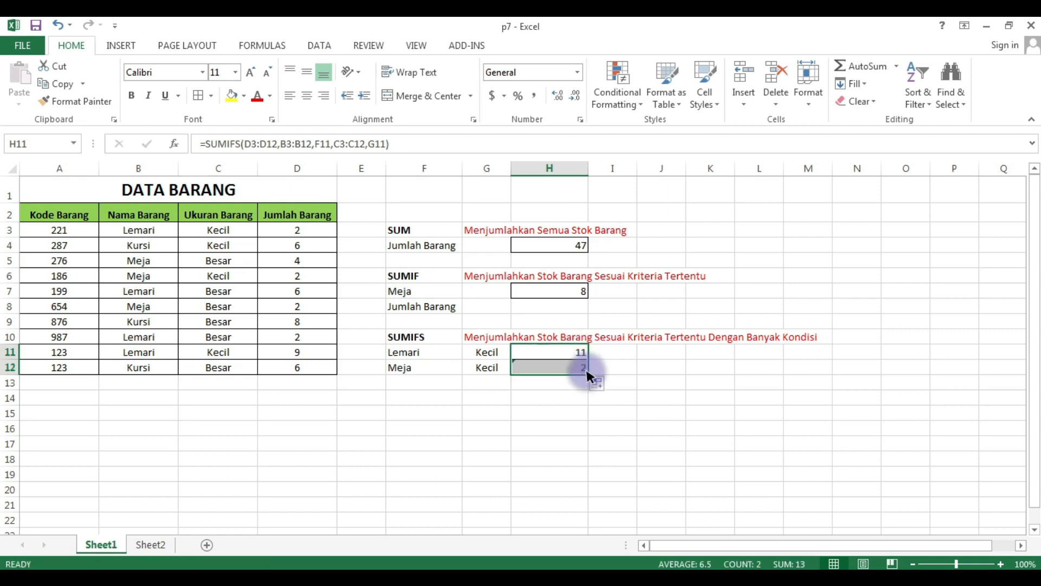
Compare the SUMIFS formulas in H11 and H12, and check the Meja total against the Meja Kecil record in B6:D6
{"action": "left_click", "coordinate": [571, 392]}
{"action": "key", "text": "Up"}
{"action": "key", "text": "Up"}
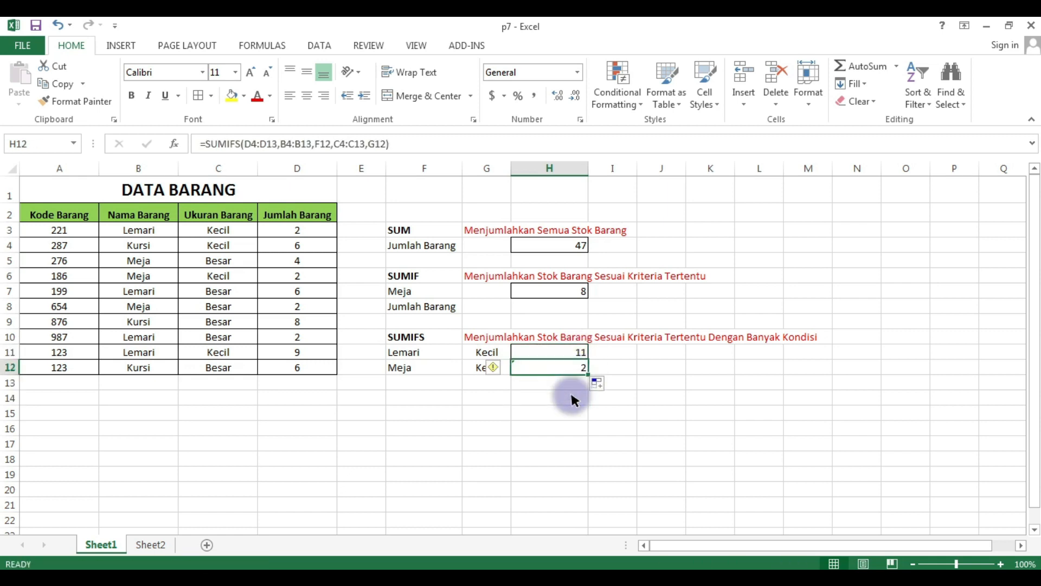
{"action": "key", "text": "Up"}
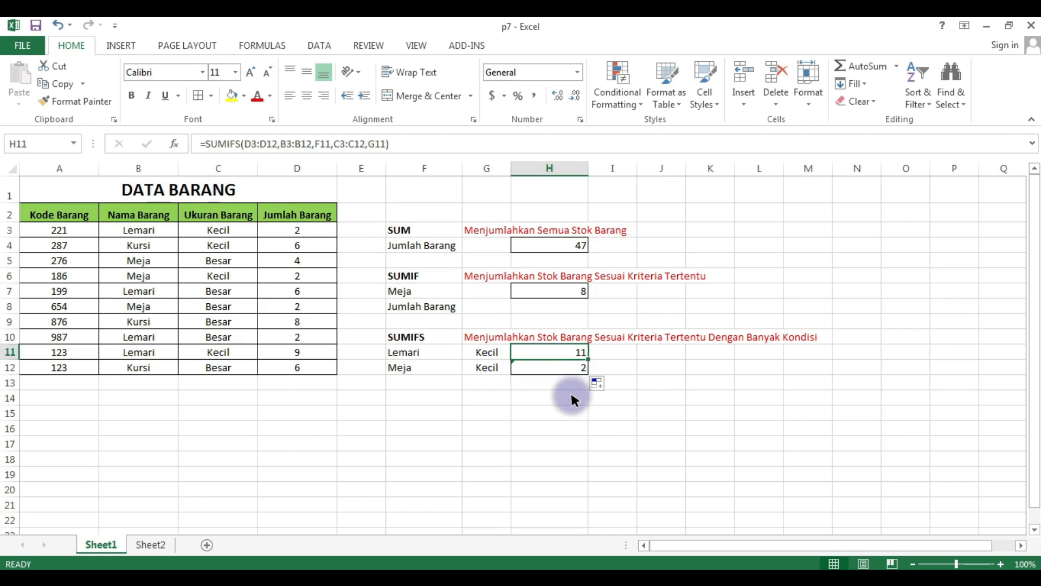
{"action": "key", "text": "Down"}
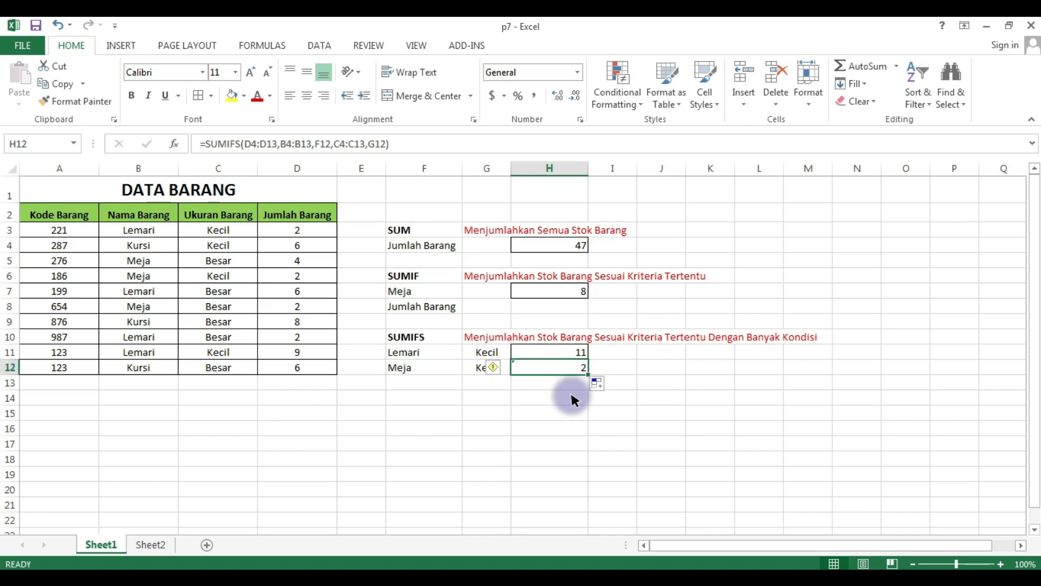
{"action": "key", "text": "Left"}
{"action": "key", "text": "Left"}
{"action": "key", "text": "Right"}
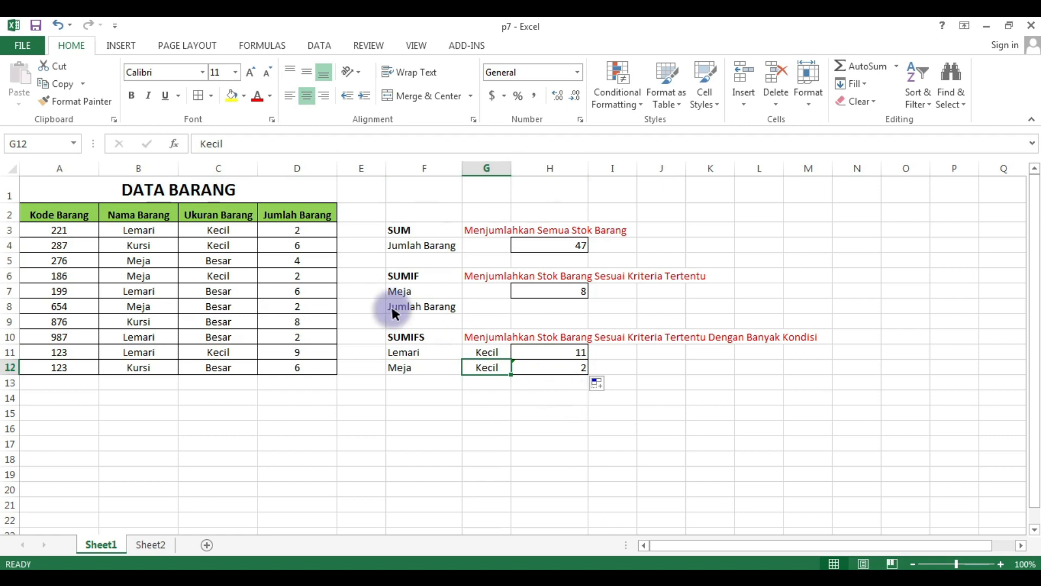
{"action": "left_click", "coordinate": [145, 272]}
{"action": "key", "text": "Right"}
{"action": "key", "text": "Right"}
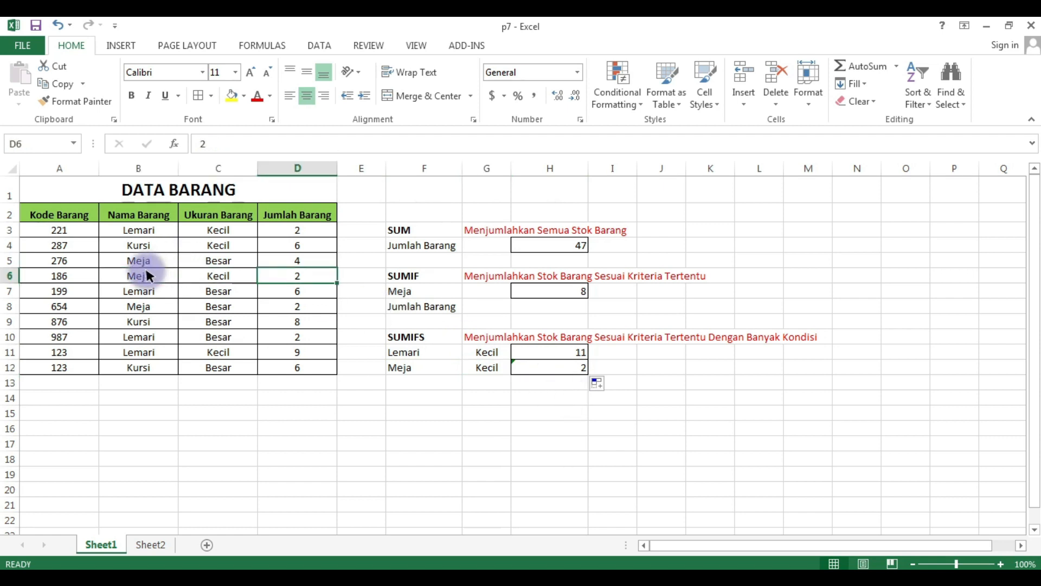
{"action": "key", "text": "Left"}
{"action": "key", "text": "Left"}
{"action": "key", "text": "shift+Right"}
{"action": "key", "text": "shift+Right"}
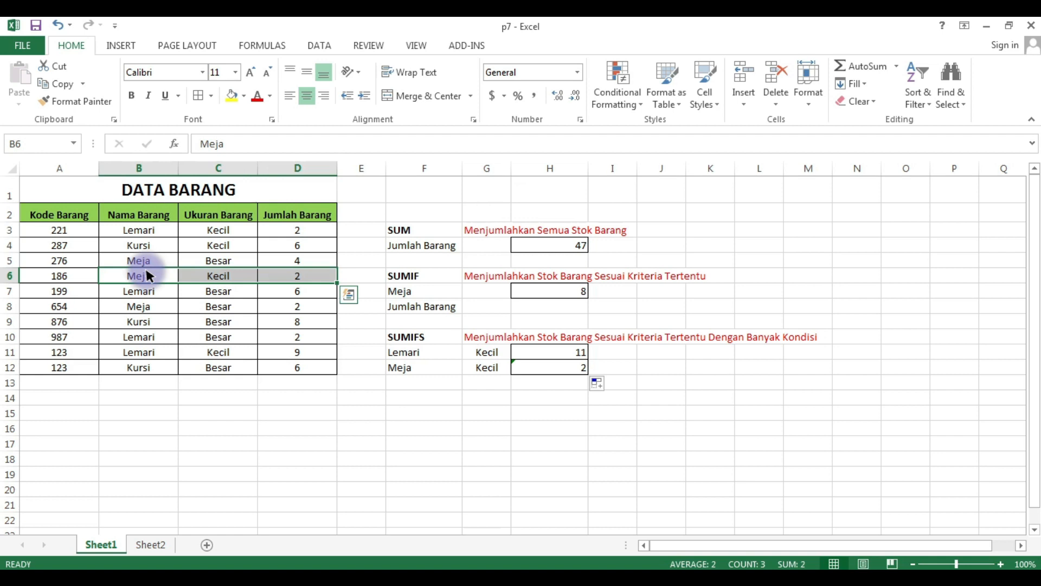
{"action": "key", "text": "Right"}
Change the size criterion for Meja in cell G12 to Besar and check the total in H12
{"action": "left_click", "coordinate": [492, 371]}
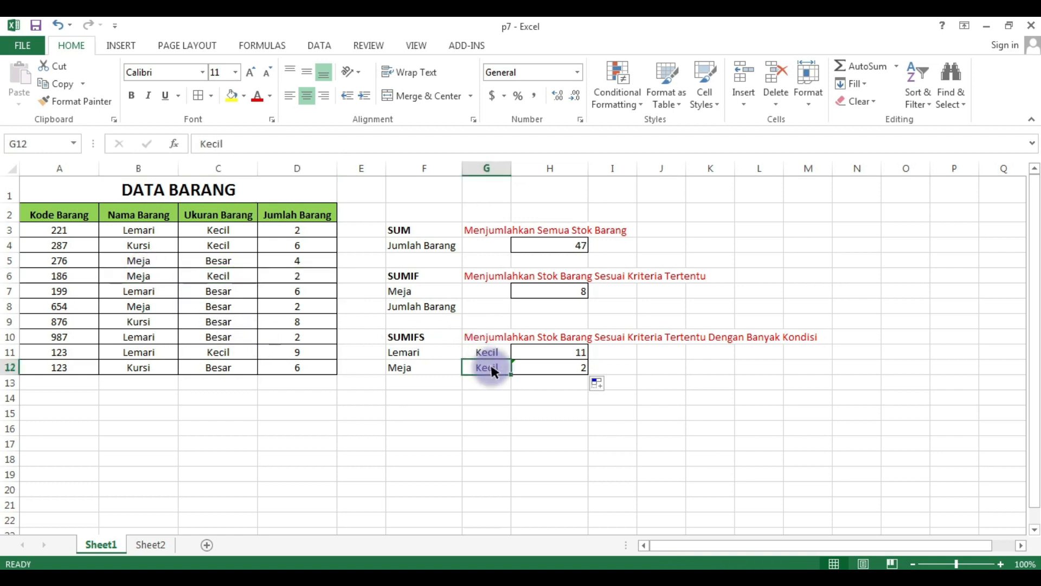
{"action": "type", "text": "B"}
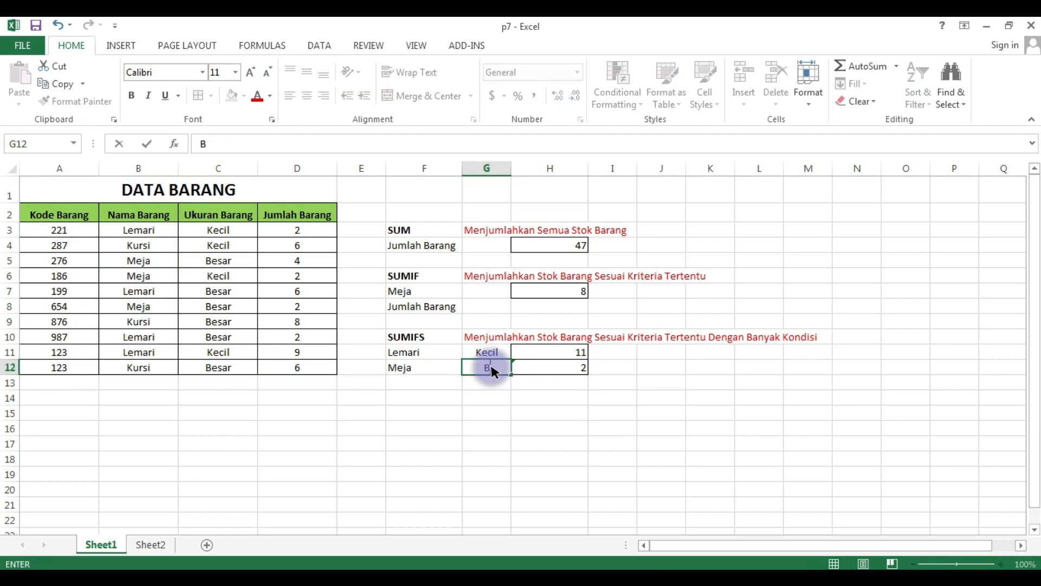
{"action": "type", "text": "esar"}
{"action": "key", "text": "Return"}
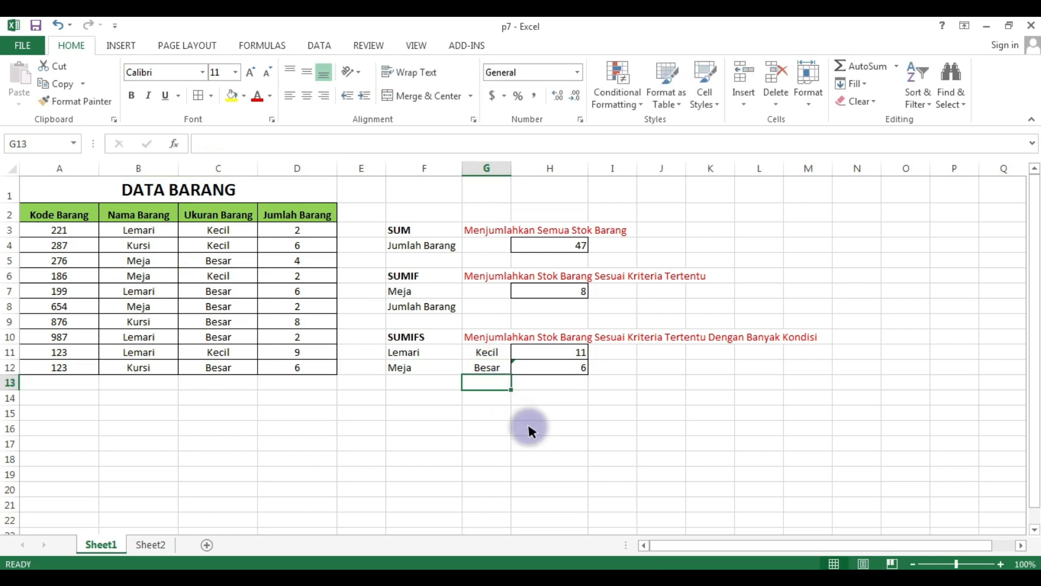
{"action": "key", "text": "Up"}
{"action": "key", "text": "Right"}
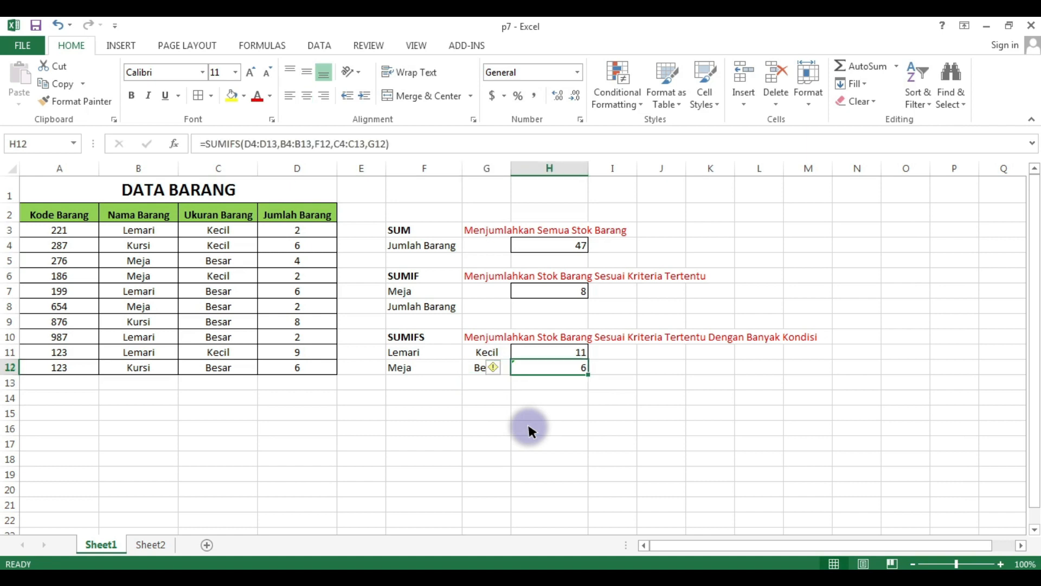
{"action": "left_click", "coordinate": [528, 427]}
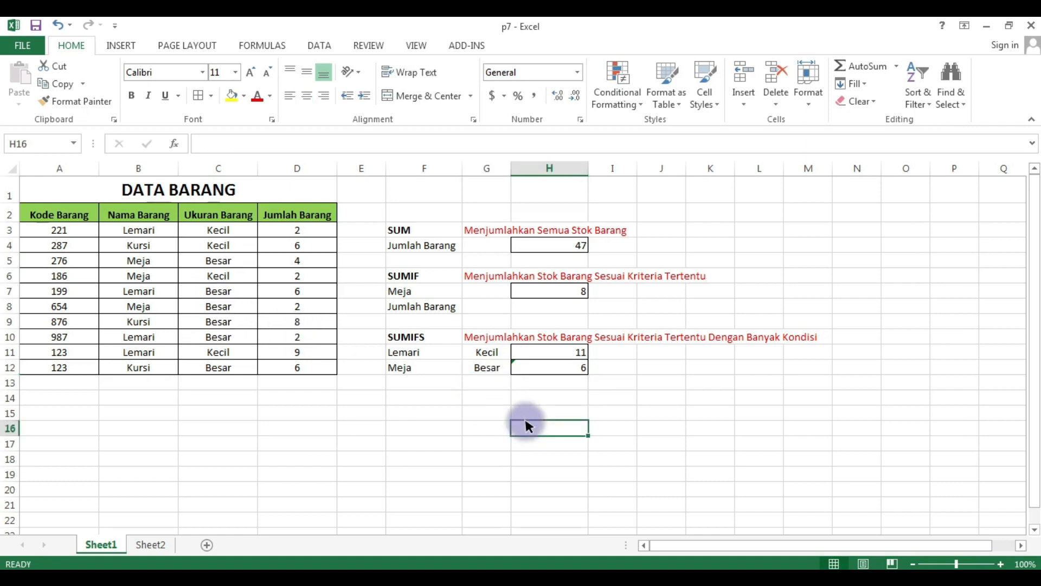